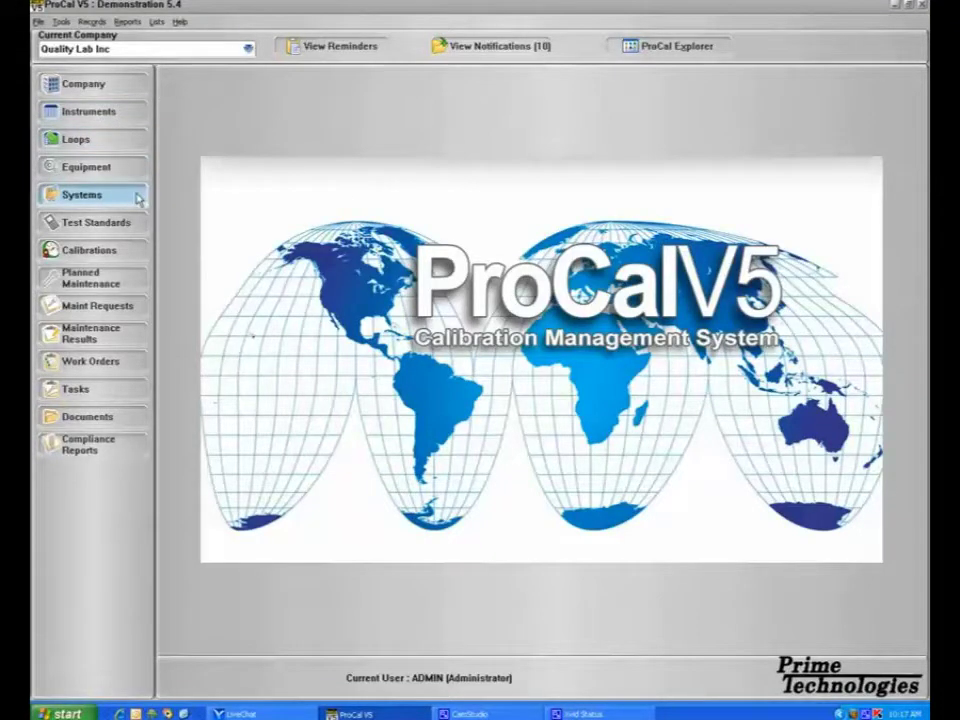
Step: Open Calibrations in an enlarged window and start a new record with item type Instrument
click(138, 258)
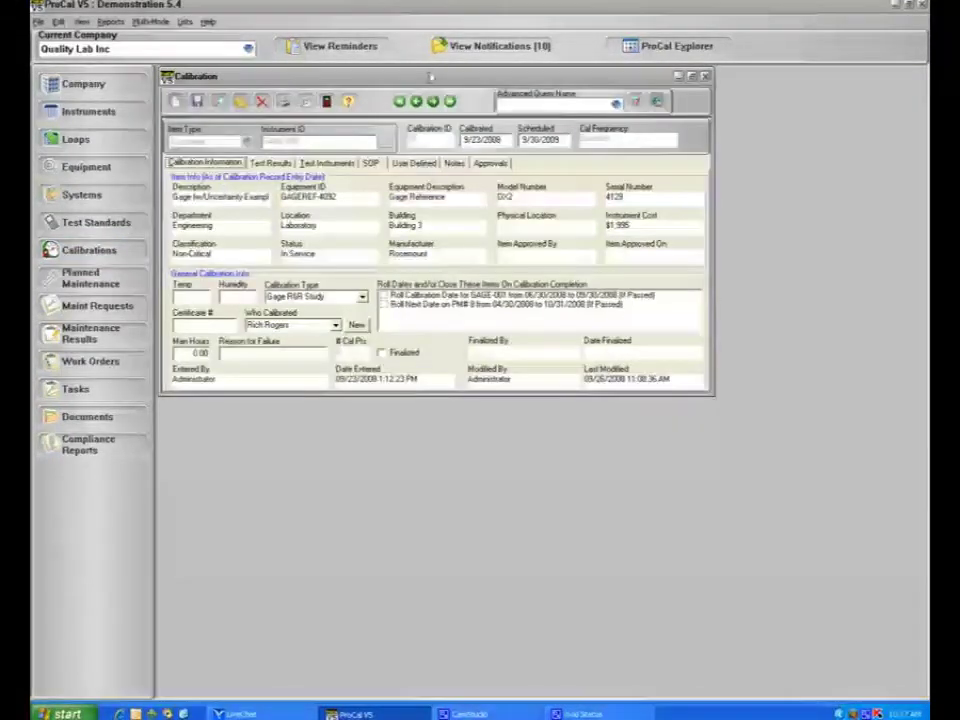
drag(430, 76, 446, 91)
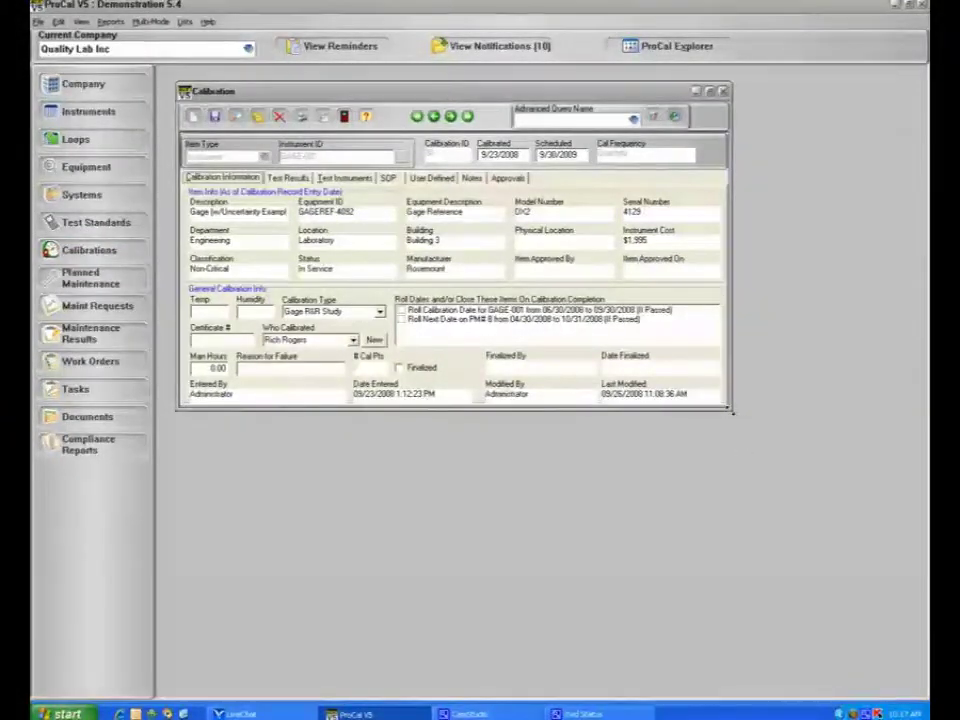
drag(731, 410, 793, 494)
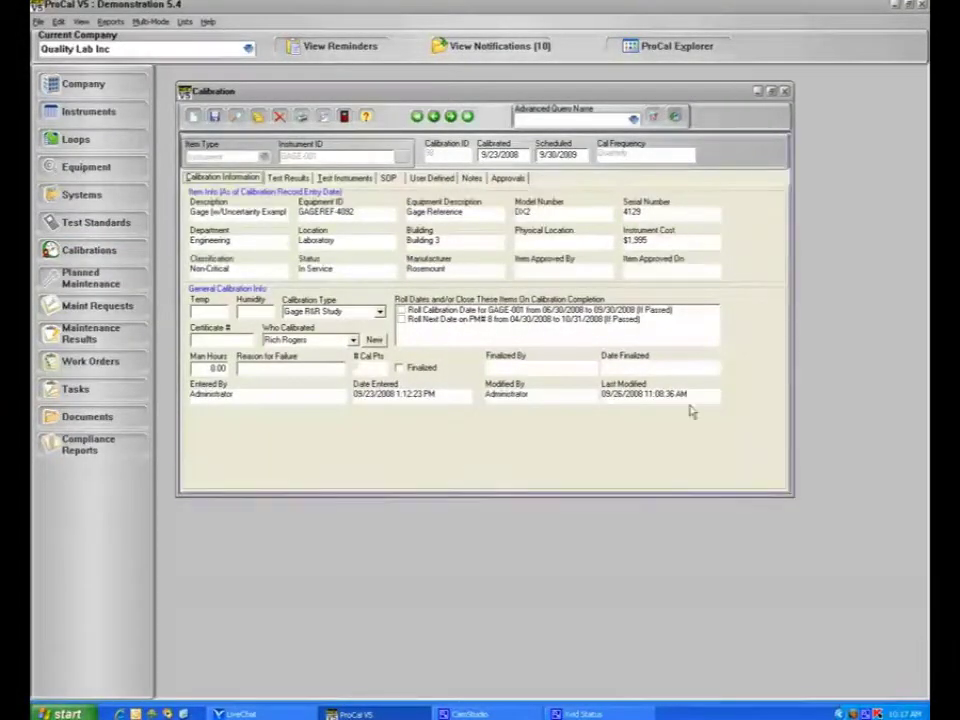
click(195, 117)
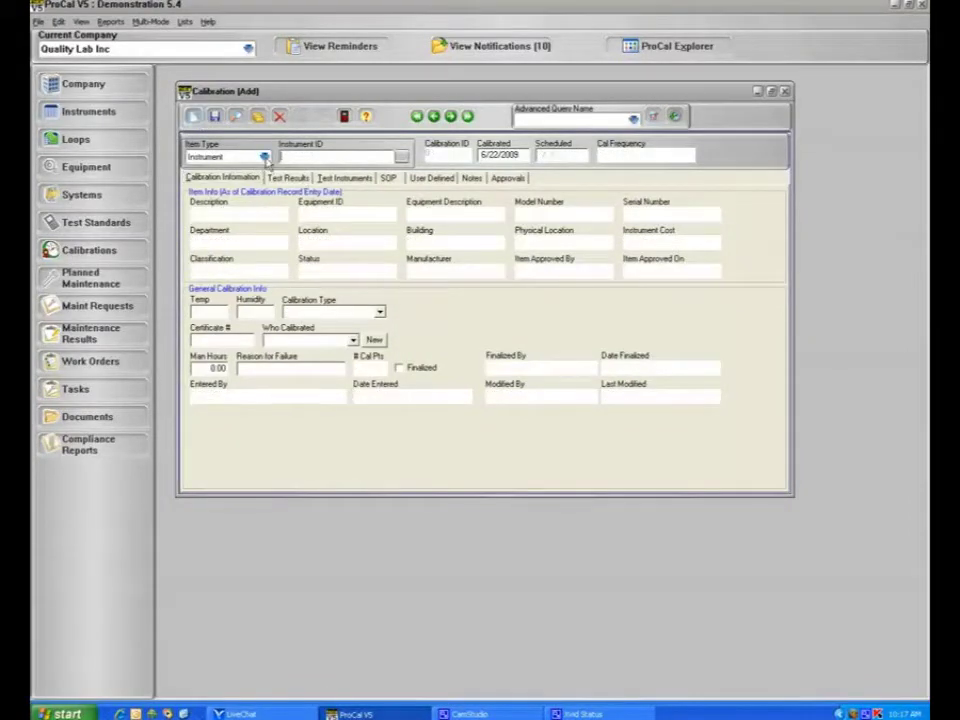
click(264, 157)
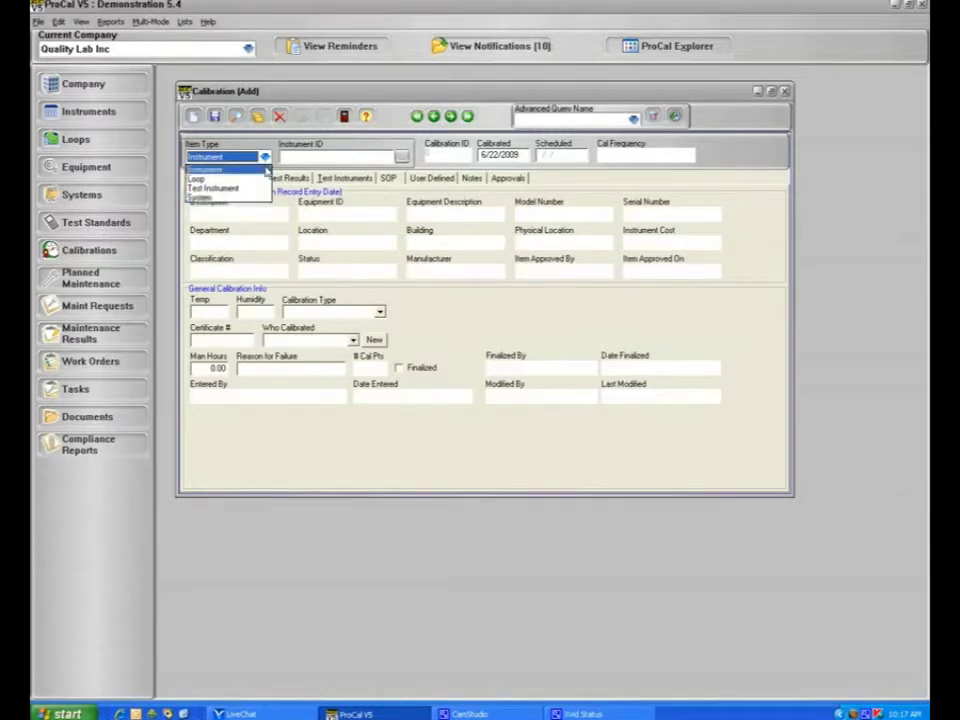
click(212, 169)
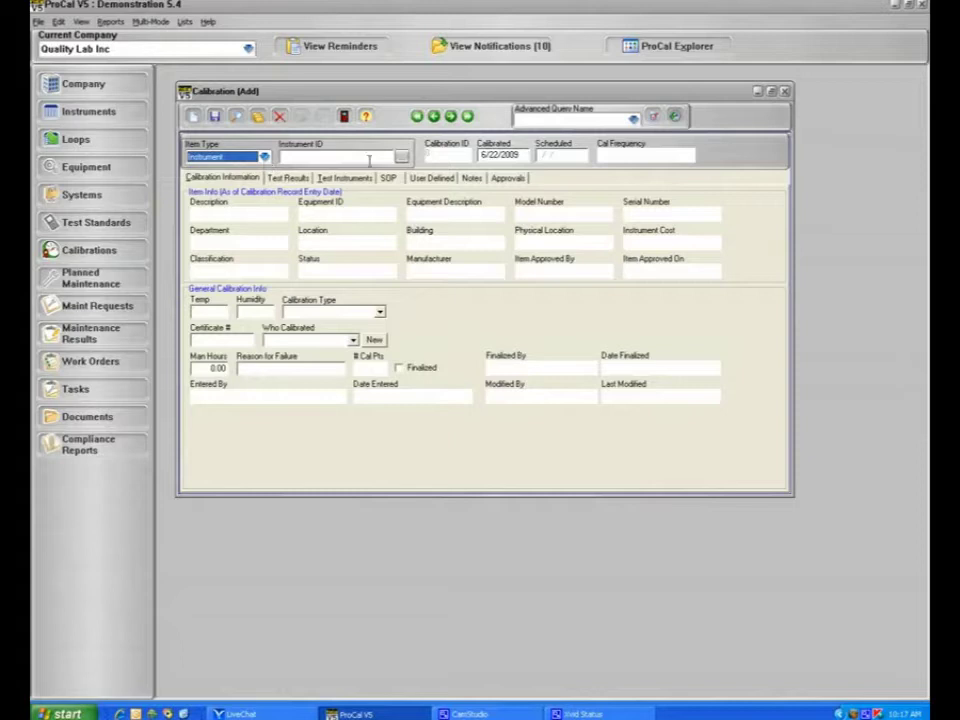
Step: Scroll the enlarged Instrument ID List down and select TI-001, the Temperature Indicator
click(401, 157)
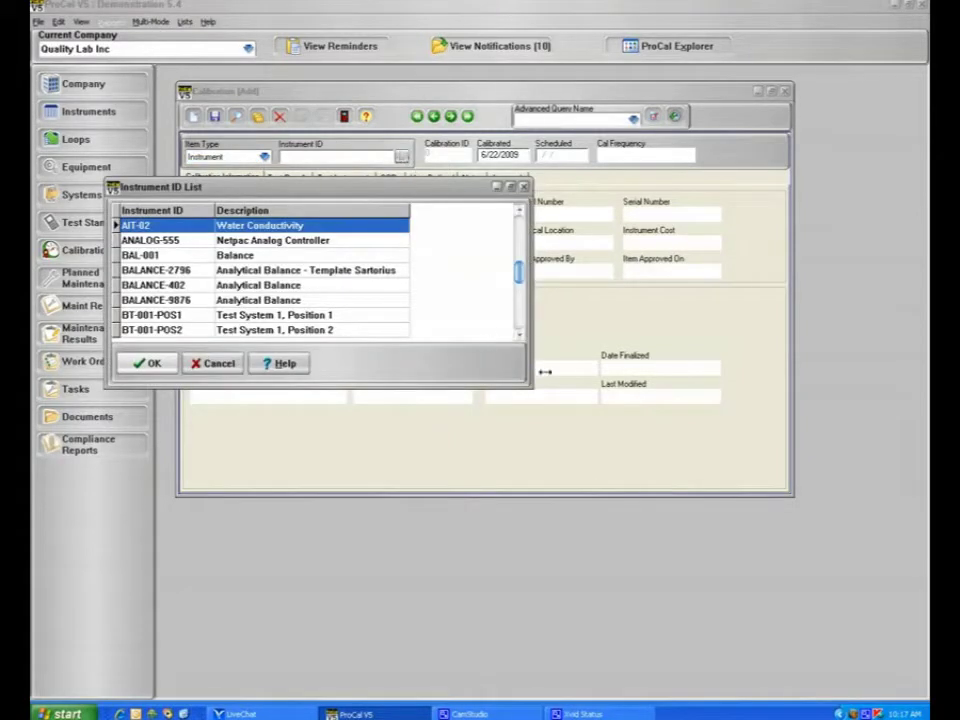
drag(529, 383, 690, 579)
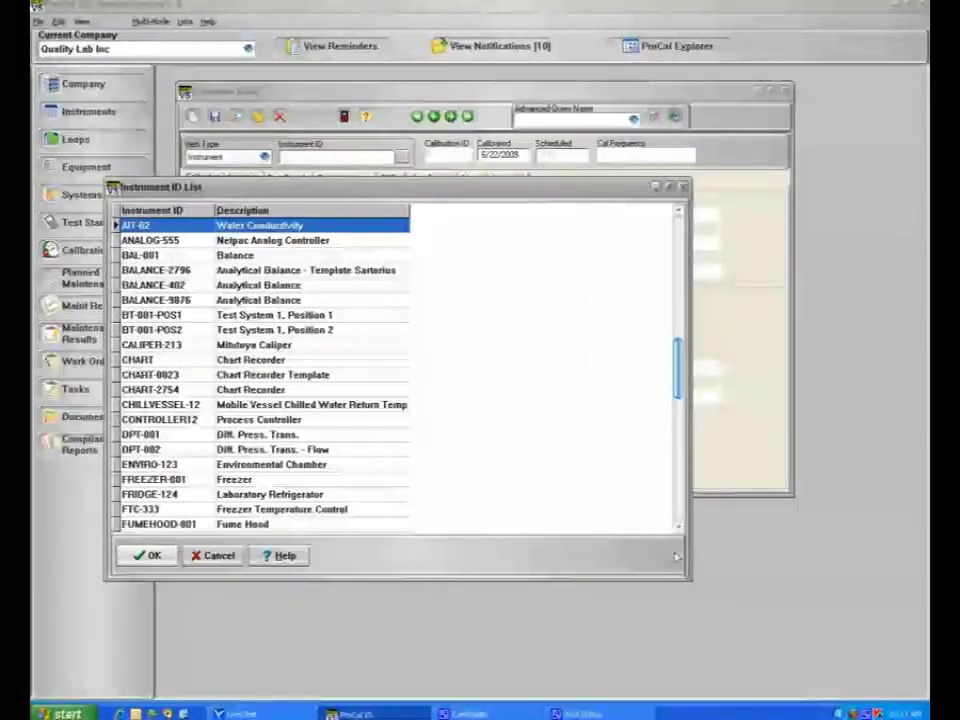
click(676, 527)
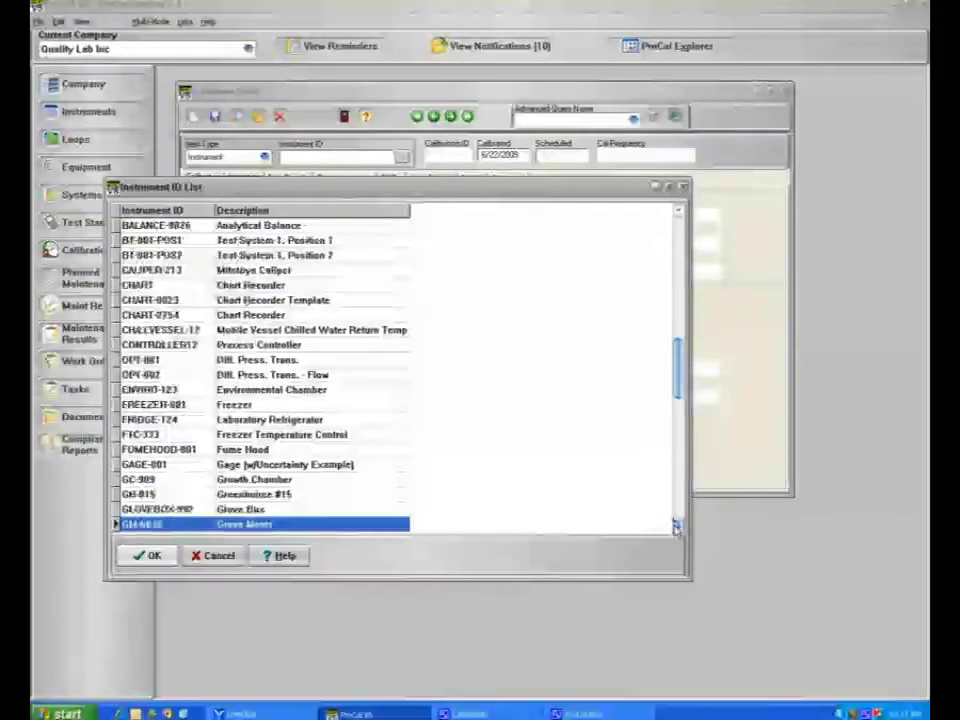
click(676, 527)
click(676, 527)
click(676, 527)
click(676, 527)
click(676, 527)
click(676, 527)
click(676, 527)
click(676, 527)
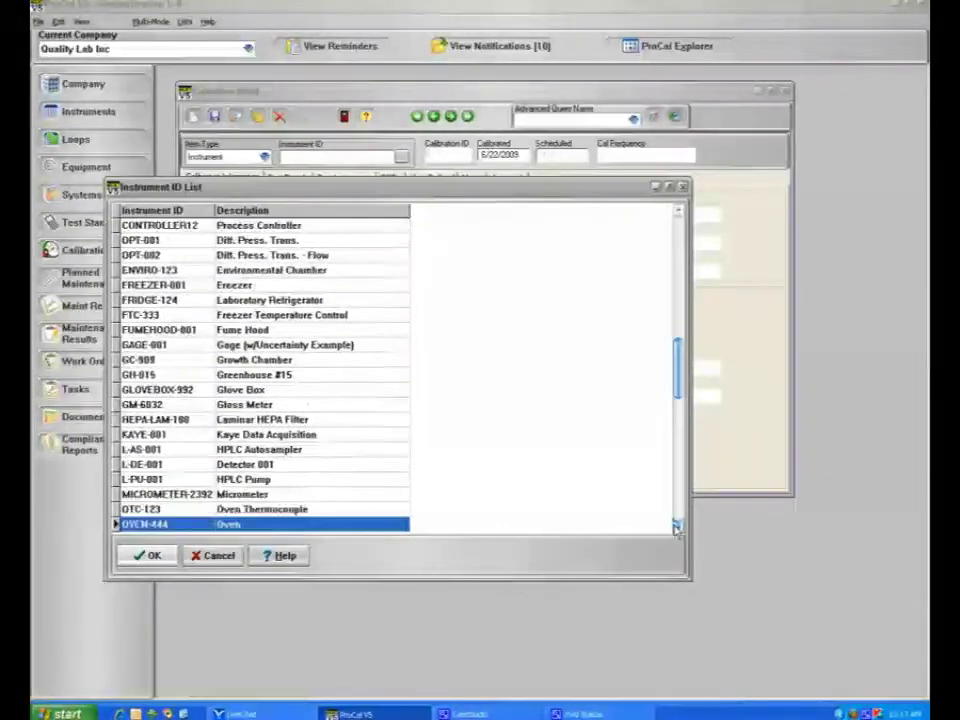
click(676, 527)
click(676, 527)
click(676, 527)
click(676, 527)
click(676, 527)
click(676, 527)
click(676, 527)
click(676, 527)
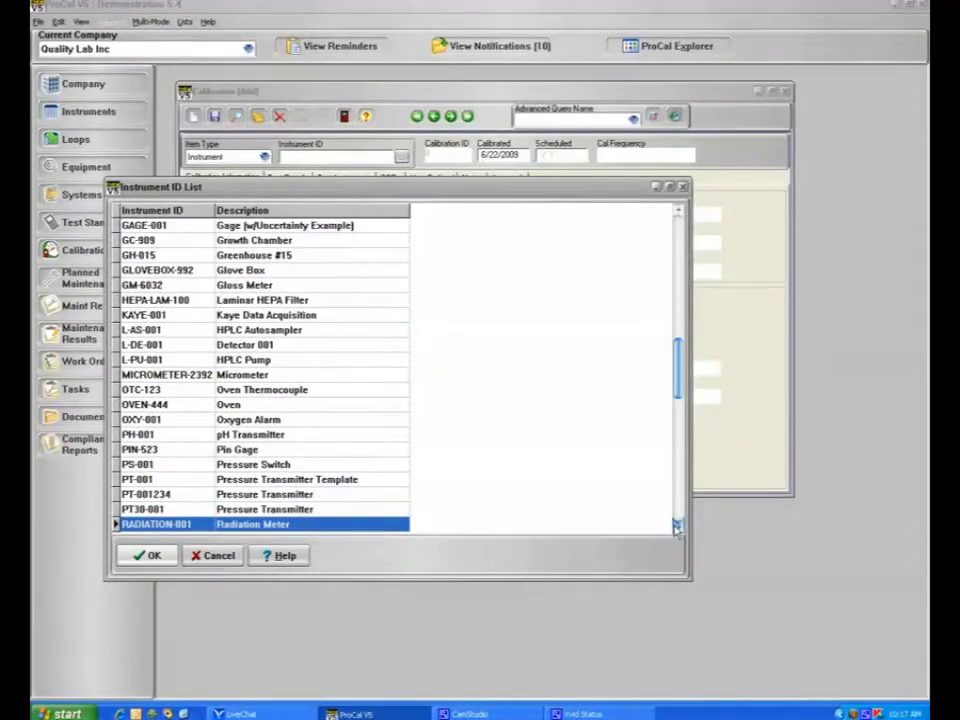
click(676, 527)
click(676, 527)
click(676, 527)
click(676, 527)
click(676, 527)
click(676, 527)
click(676, 527)
click(676, 527)
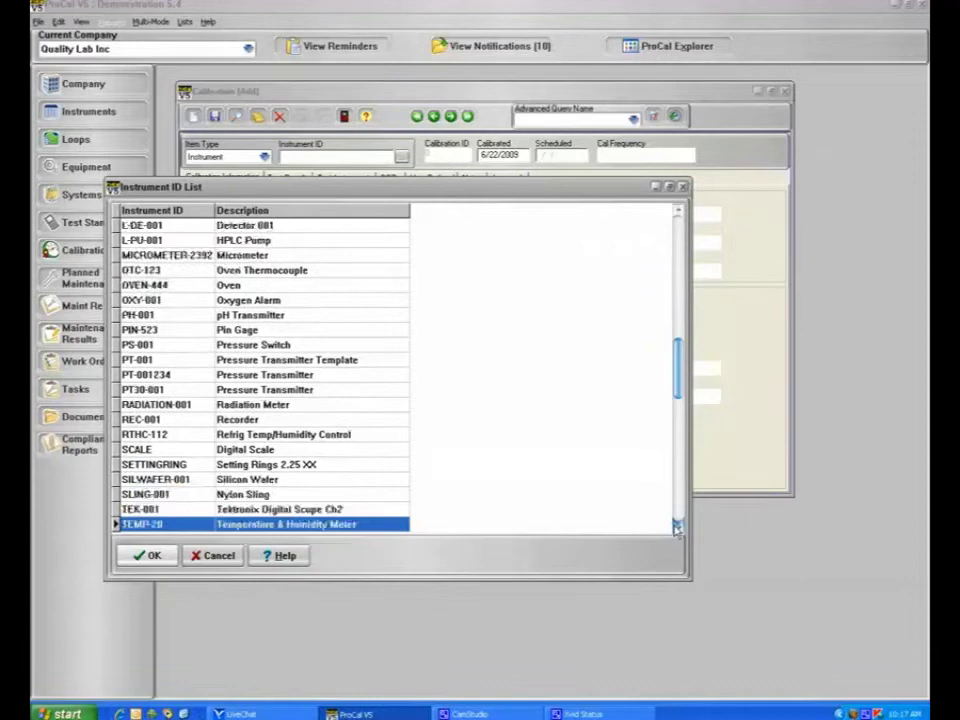
click(676, 527)
click(676, 527)
click(676, 527)
click(676, 527)
click(676, 527)
click(676, 527)
click(676, 527)
click(676, 527)
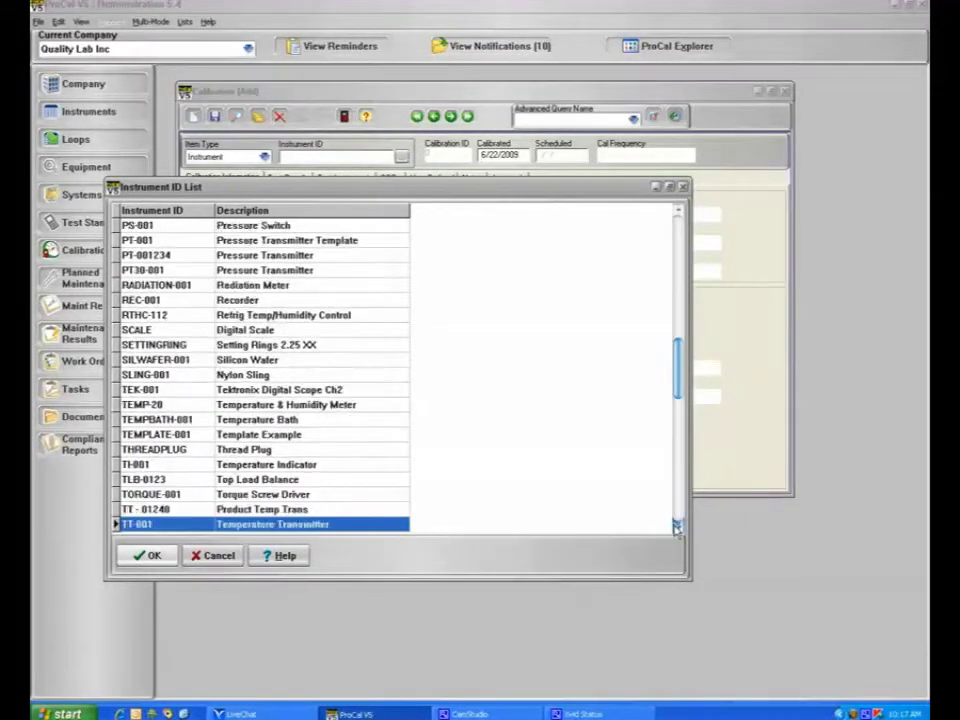
click(676, 527)
click(676, 527)
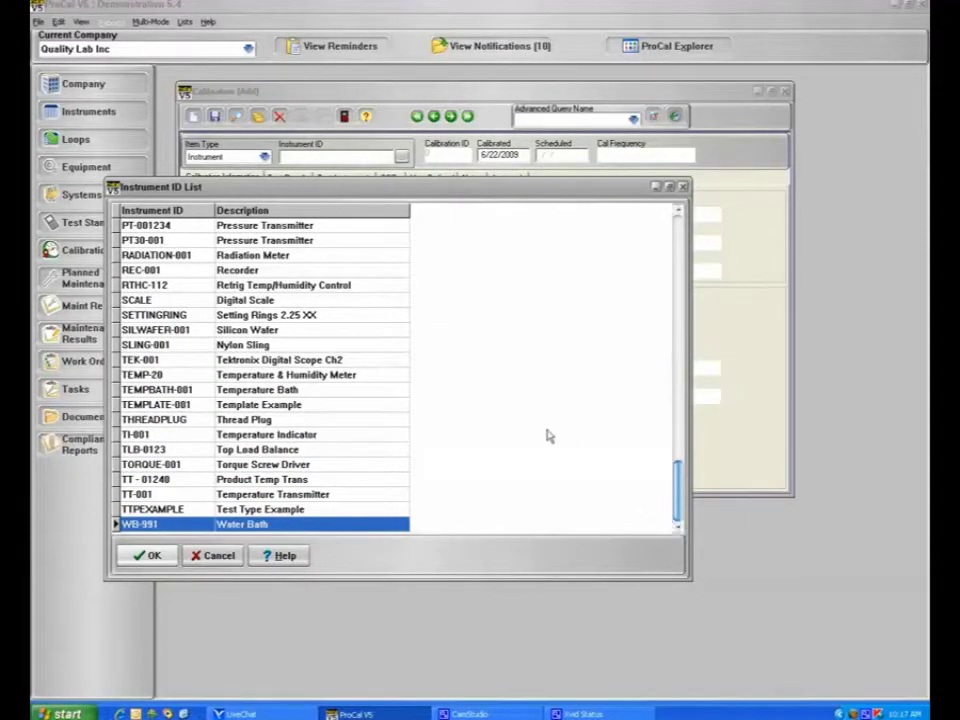
click(355, 434)
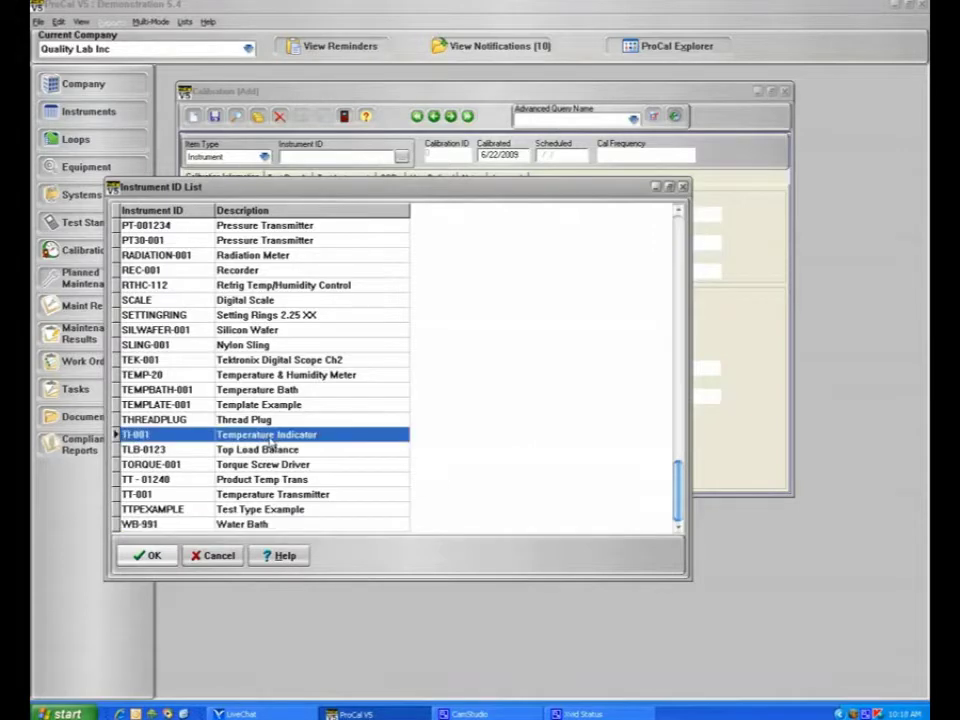
Step: Confirm TI-001 and load its Instrument Full Calibration specification into the record
click(150, 555)
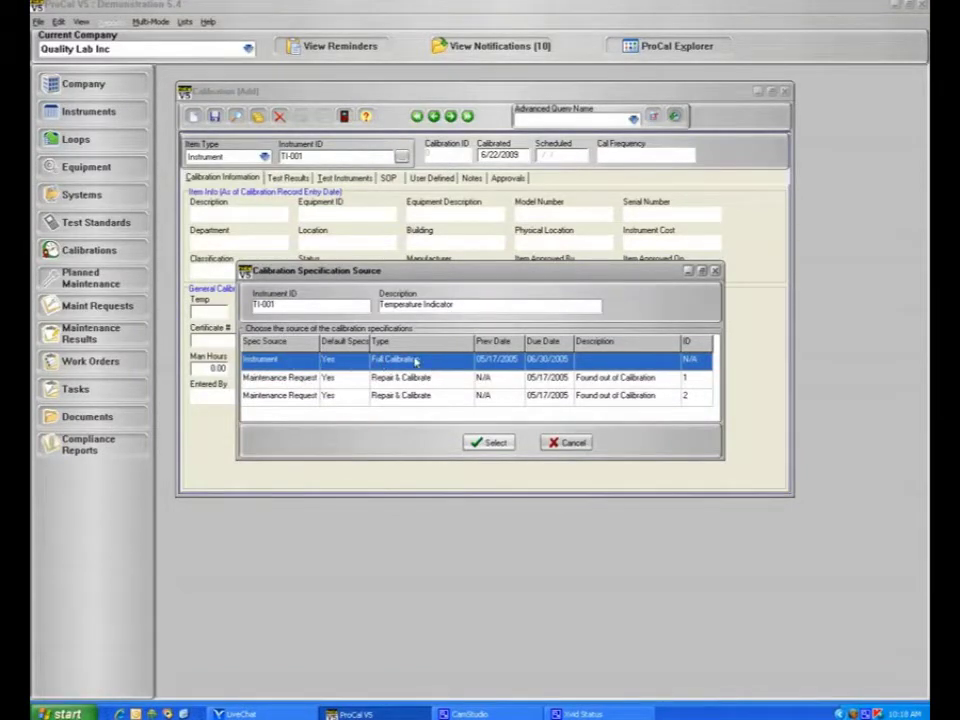
click(497, 443)
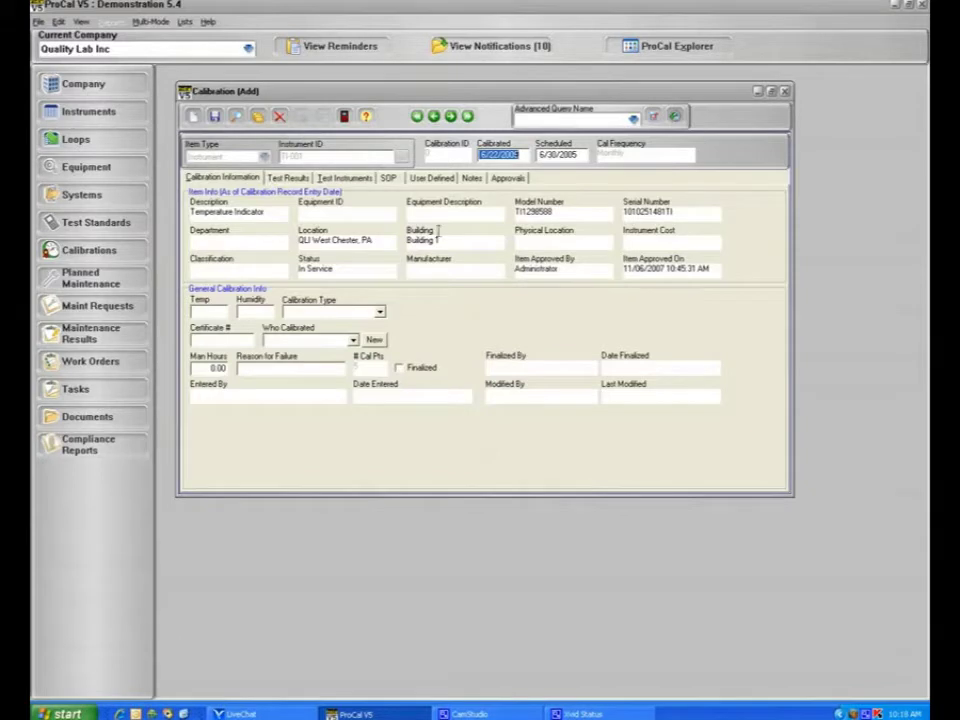
click(138, 113)
Step: Enter temperature 70, humidity 32, the calibrating technician, and 0.50 man hours
click(208, 311)
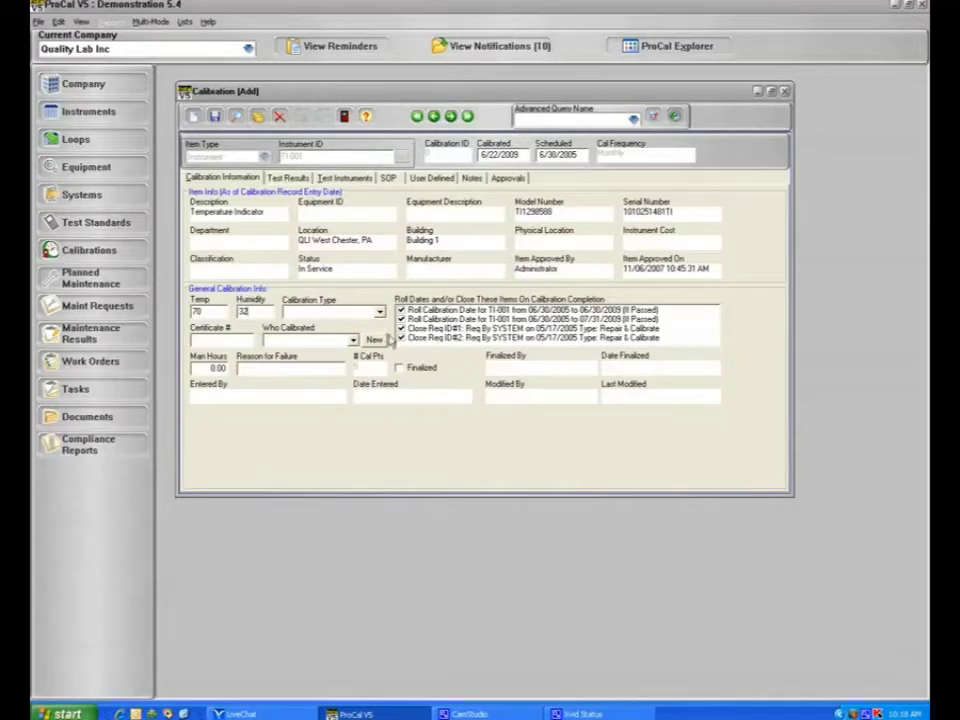
click(379, 313)
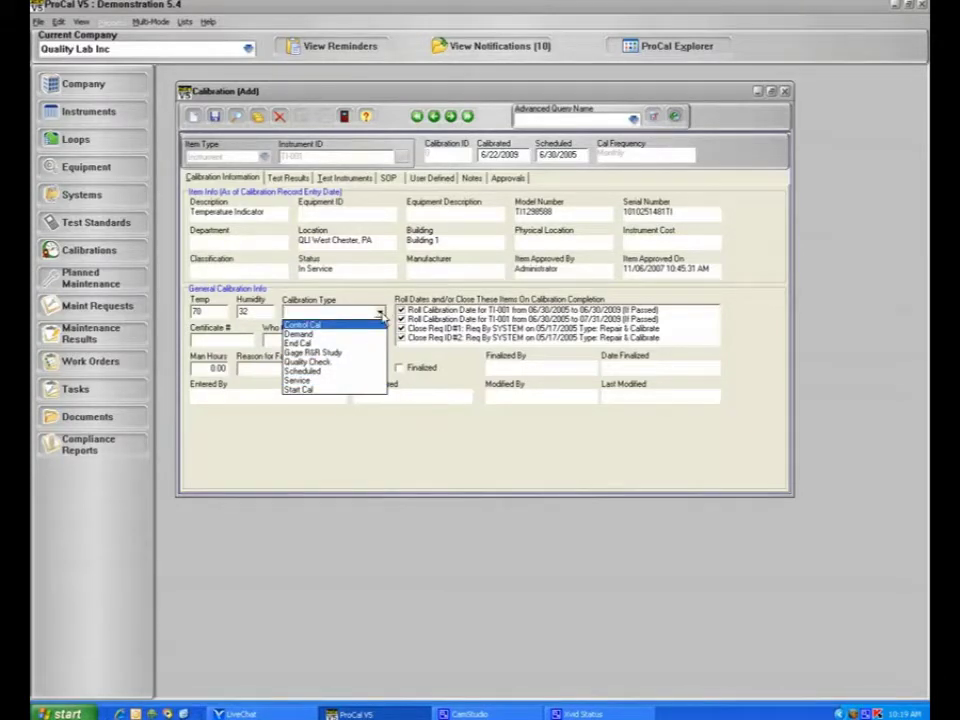
click(233, 338)
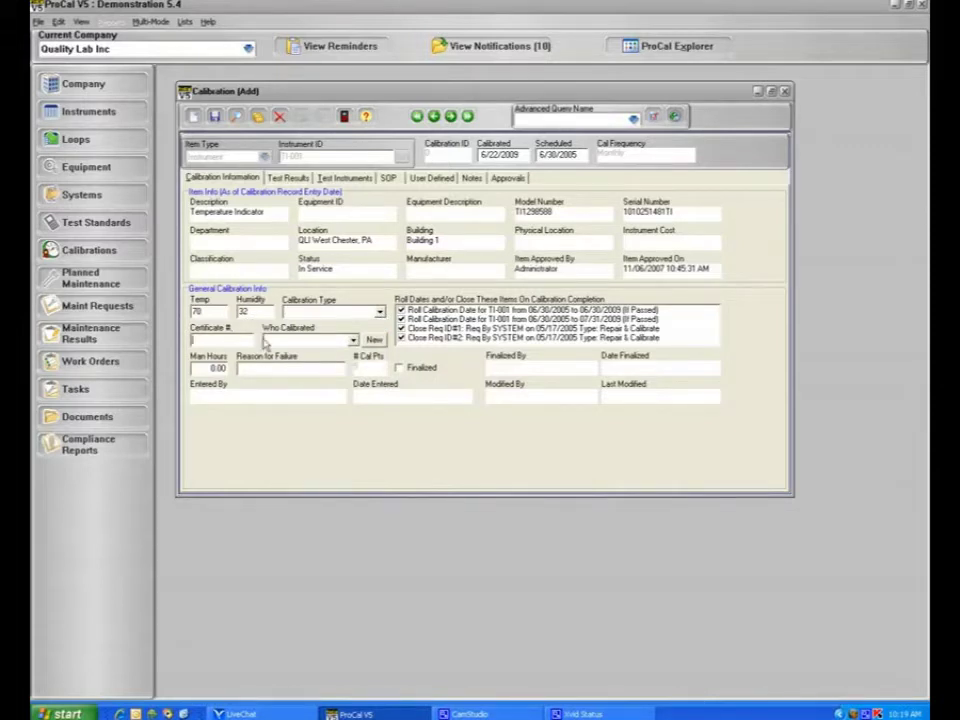
click(353, 341)
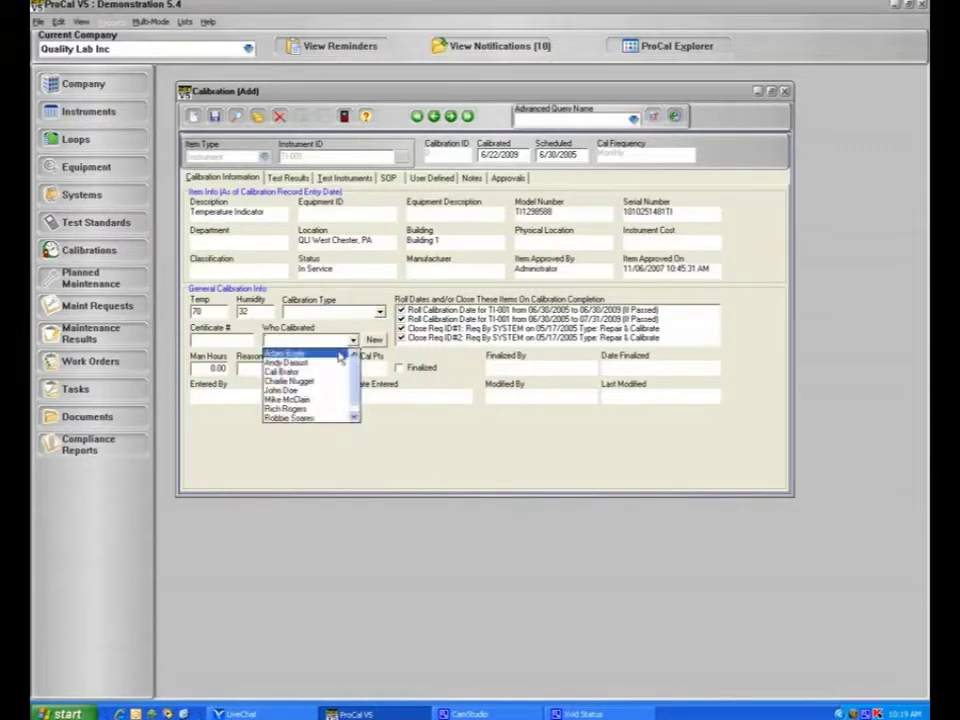
click(323, 392)
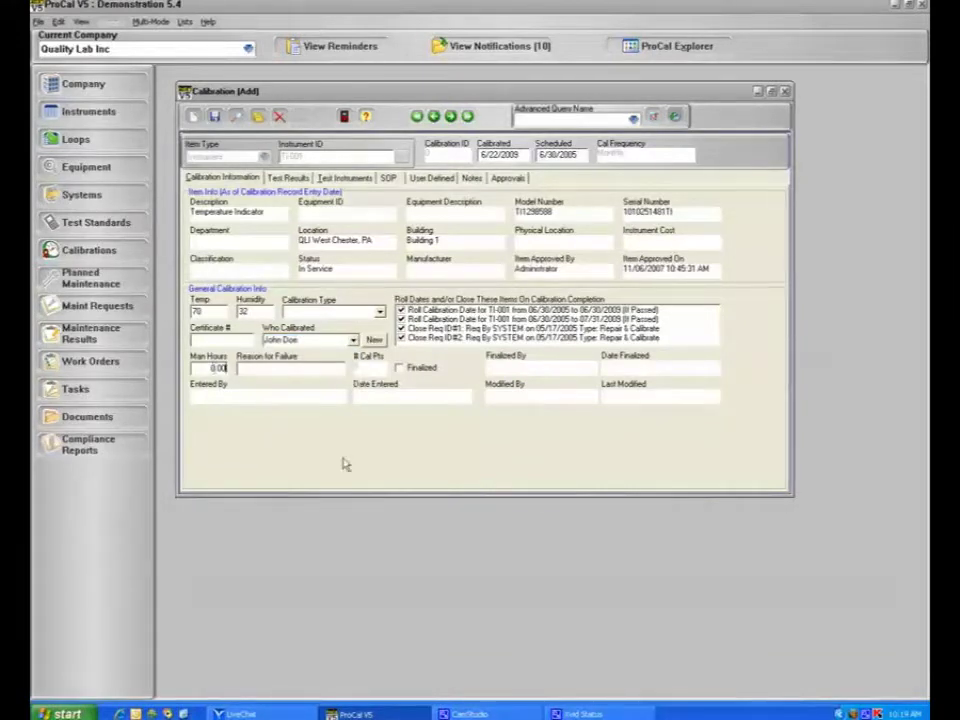
text(0.50)
Step: Show the Test Results page in an enlarged record window
click(289, 177)
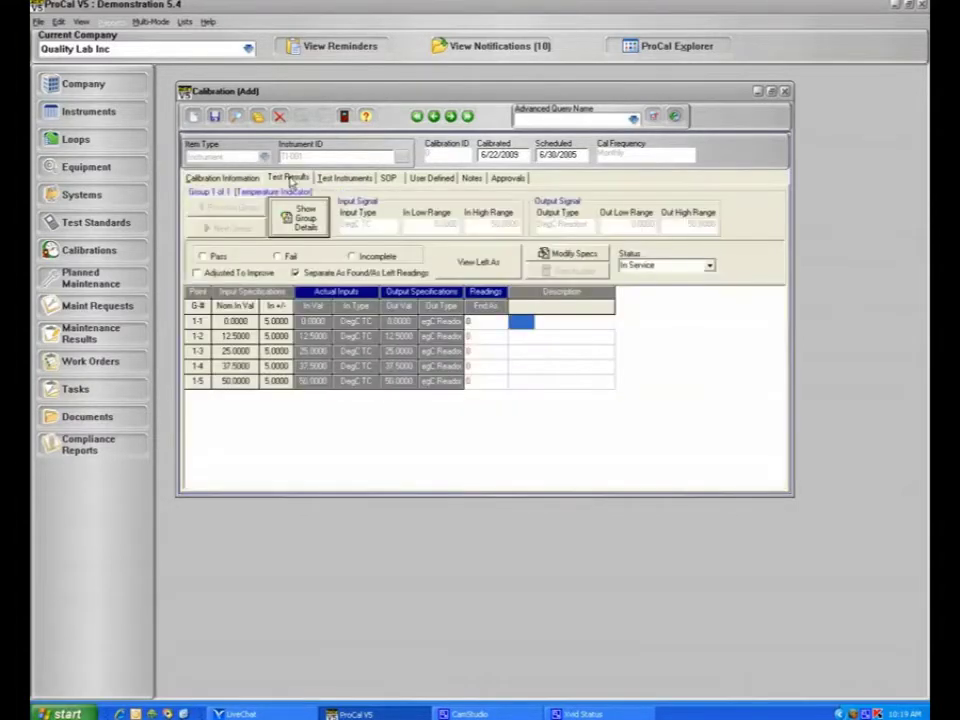
drag(792, 493, 835, 549)
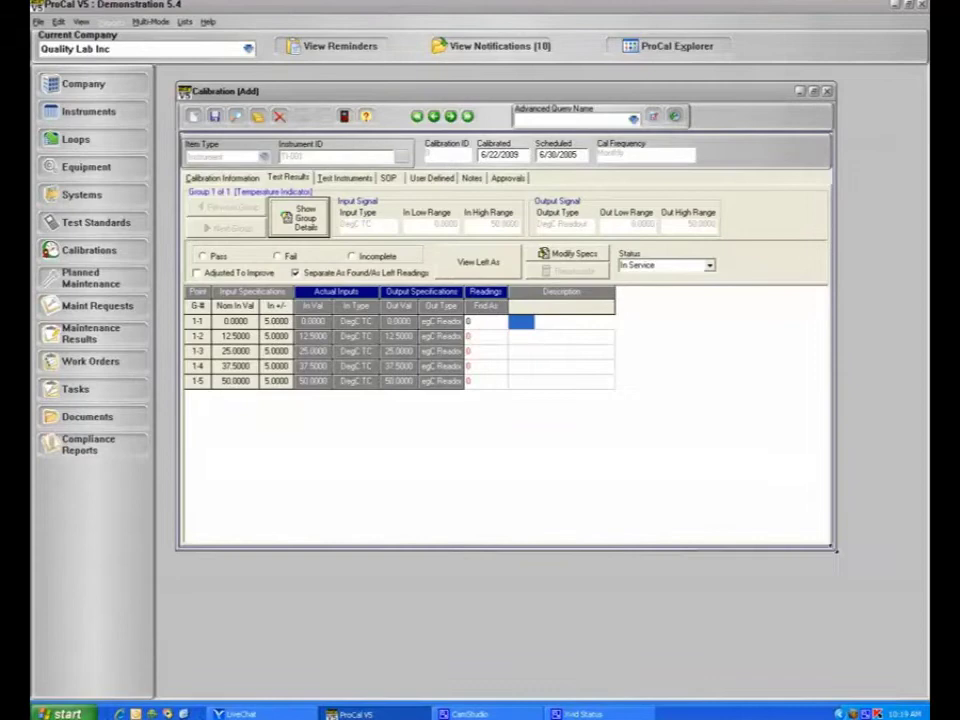
click(595, 324)
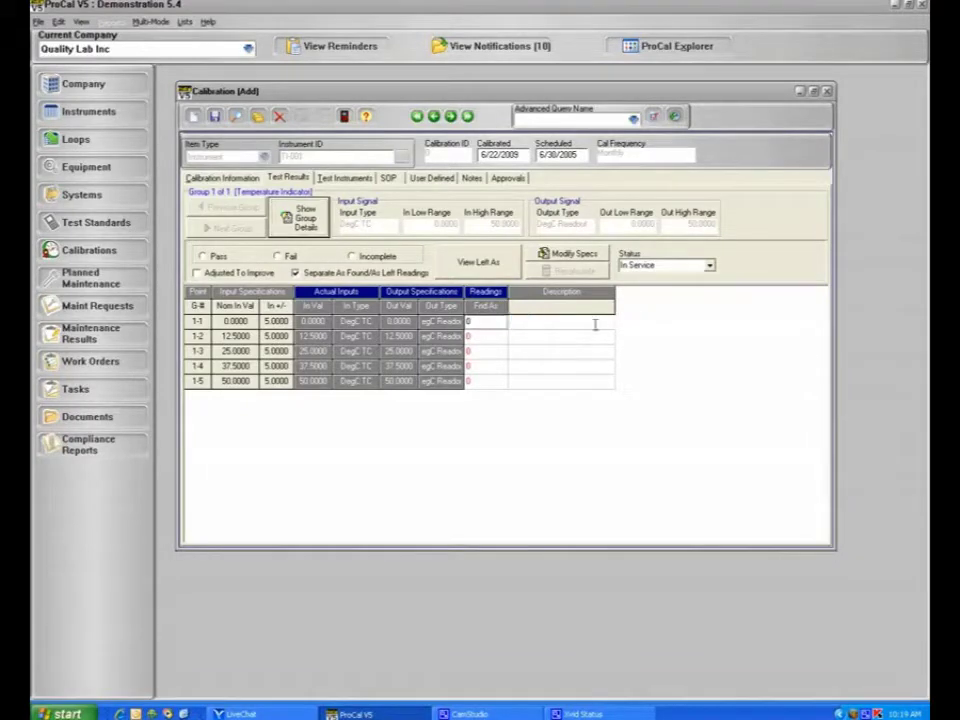
Step: Turn off 'Separate As Found/As Left Readings' and confirm the warning with Yes
click(490, 263)
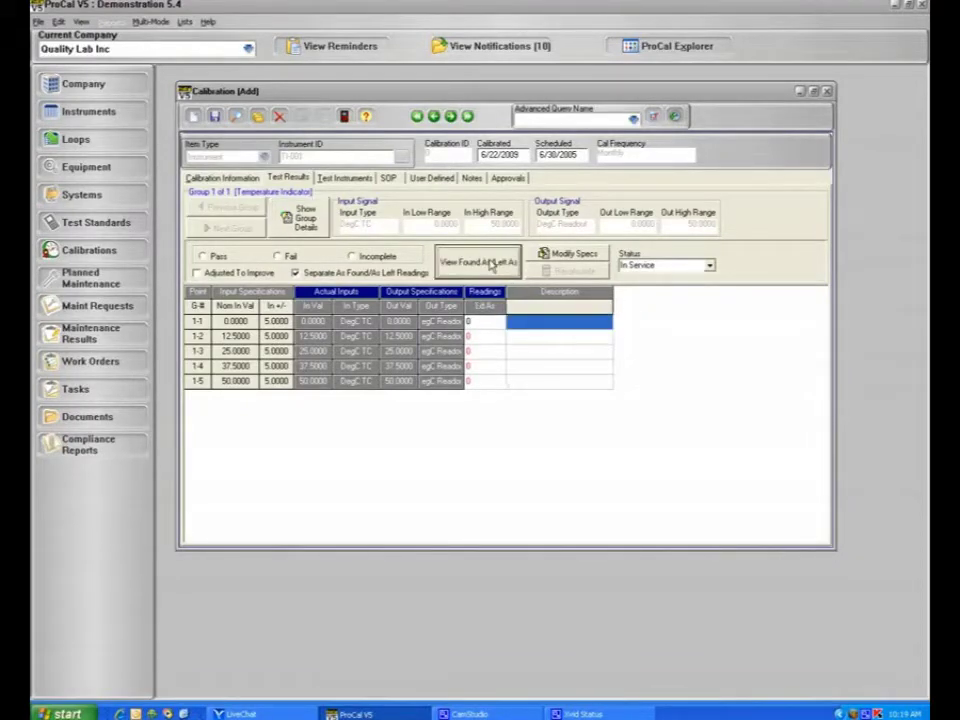
click(490, 263)
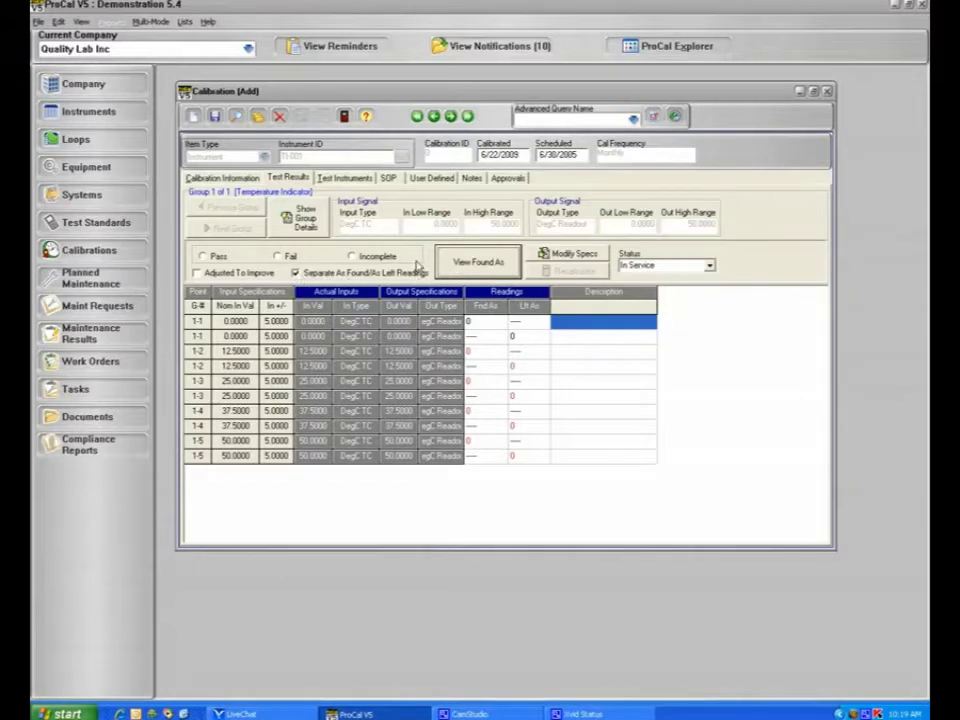
click(360, 272)
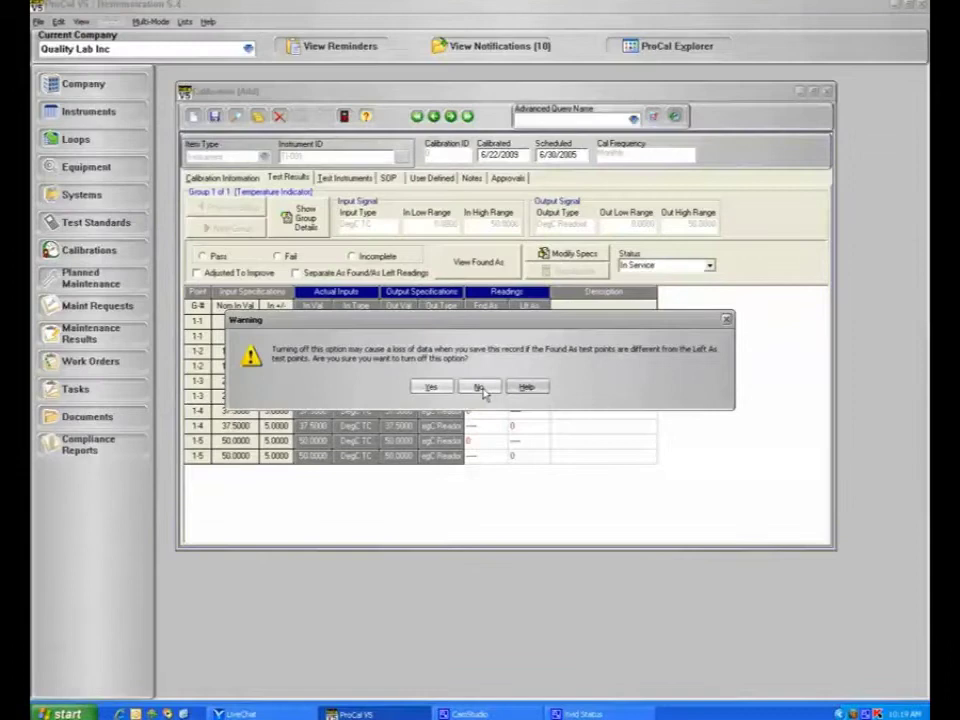
click(433, 388)
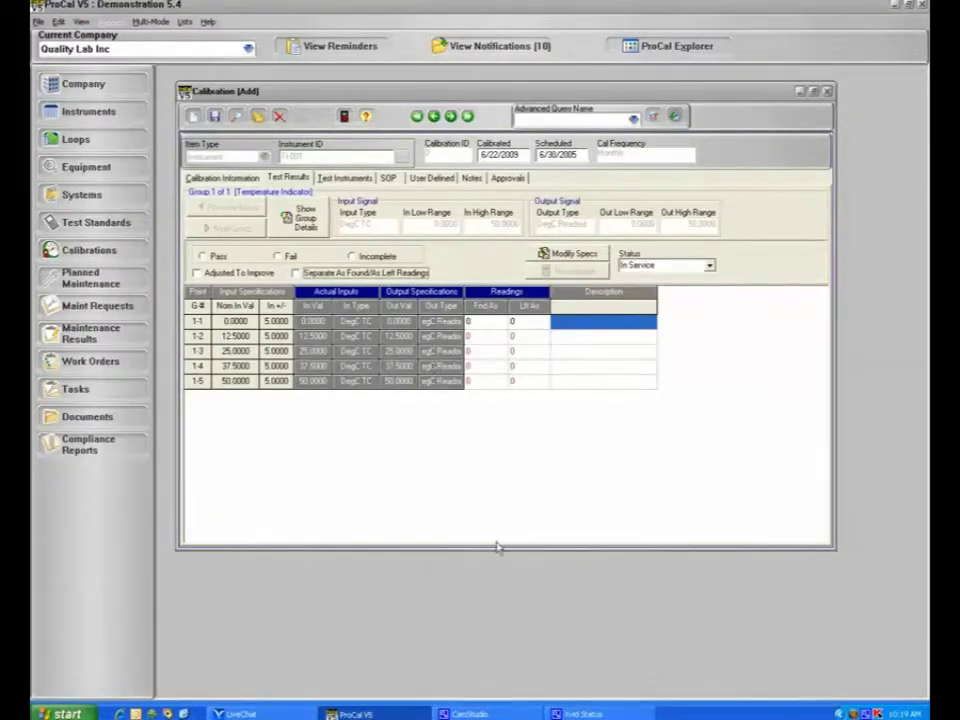
Step: Enter as-found readings 12.50, 25.01, 37.50 and 50.001 for points 1-2 to 1-5
click(472, 336)
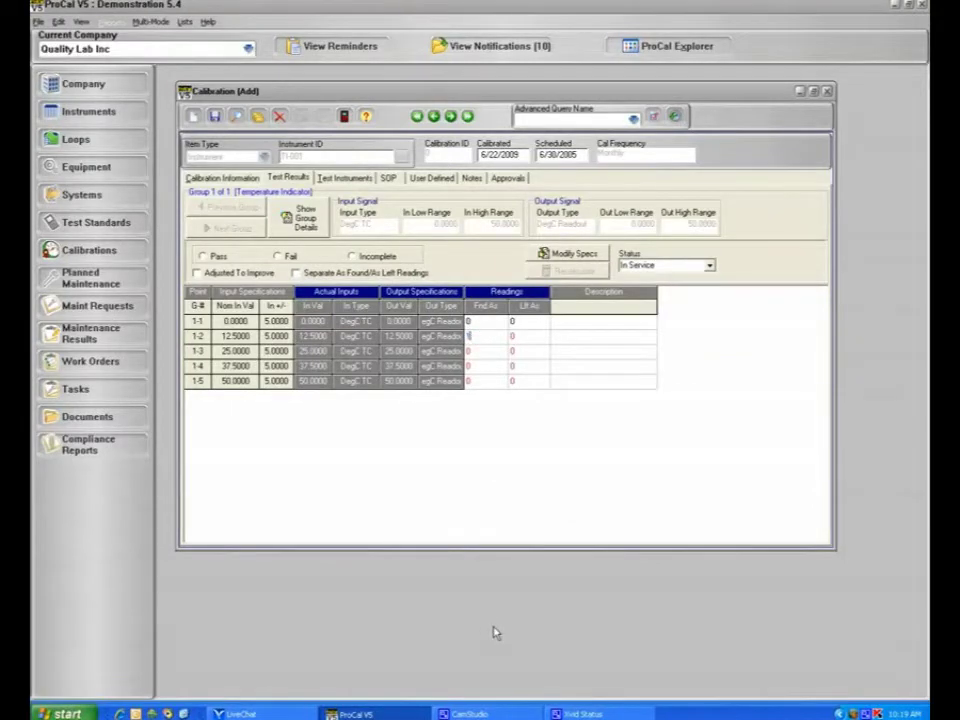
text(12.50)
key(Return)
click(476, 353)
text(25.01)
key(Return)
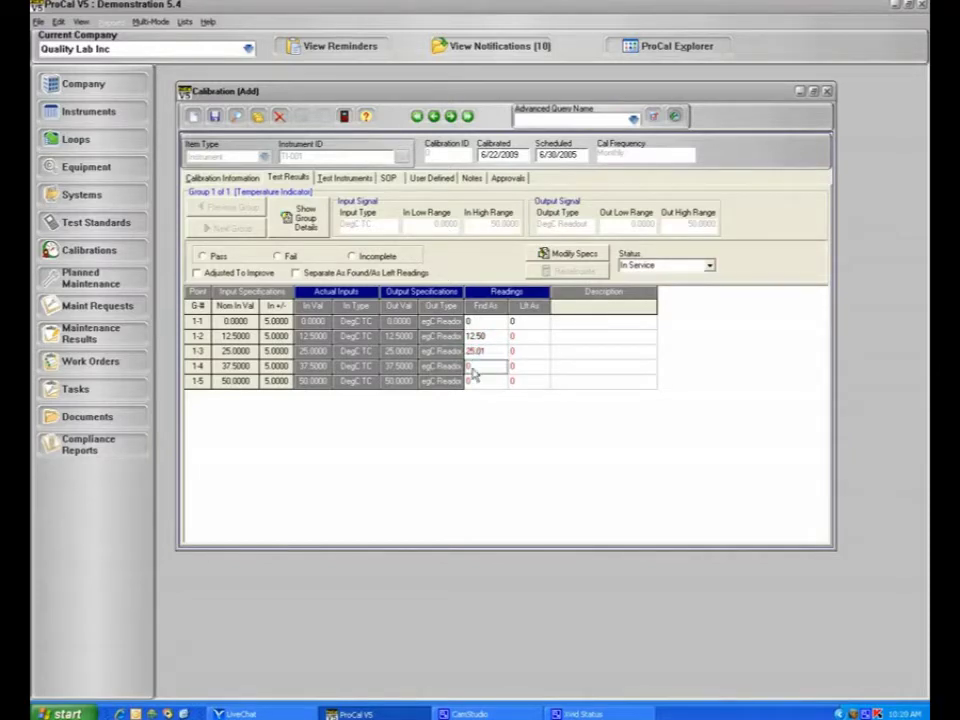
click(471, 367)
text(37.50)
key(Return)
click(488, 381)
text(50)
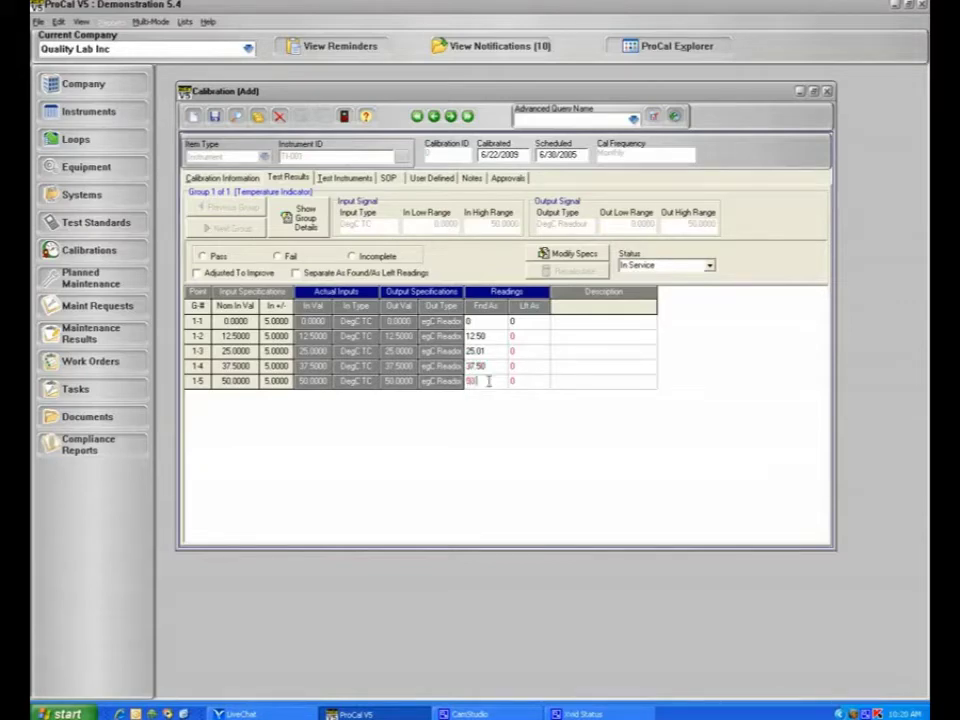
text(.001)
click(533, 321)
Step: Enter as-left readings 12.51, 25.02, 37.50 and 50.001 for points 1-2 to 1-5
click(521, 339)
click(544, 353)
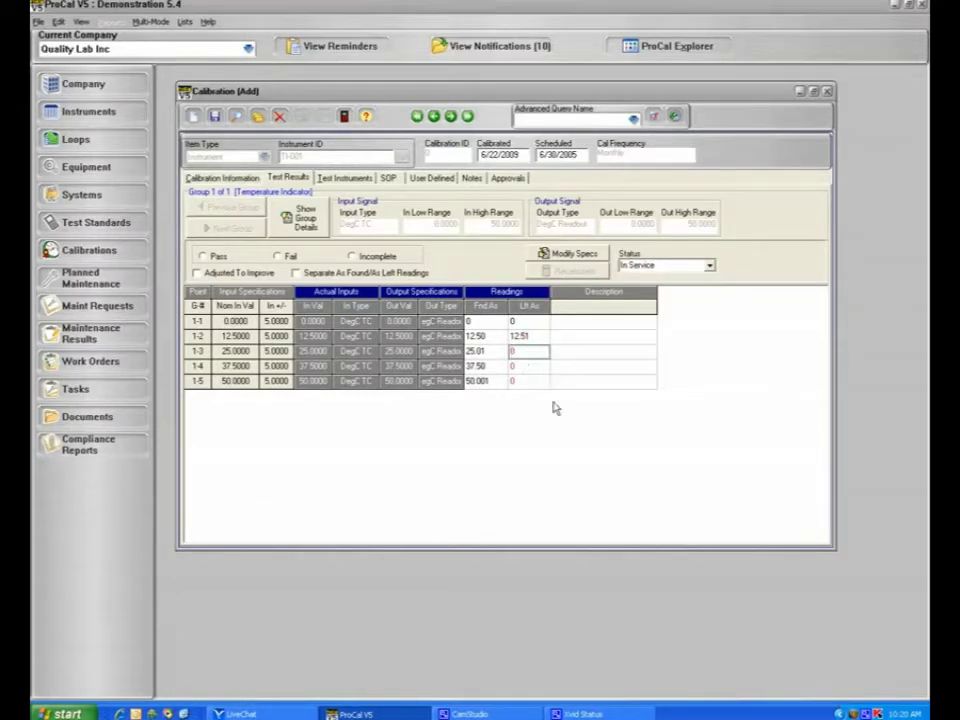
text(25.02)
click(530, 368)
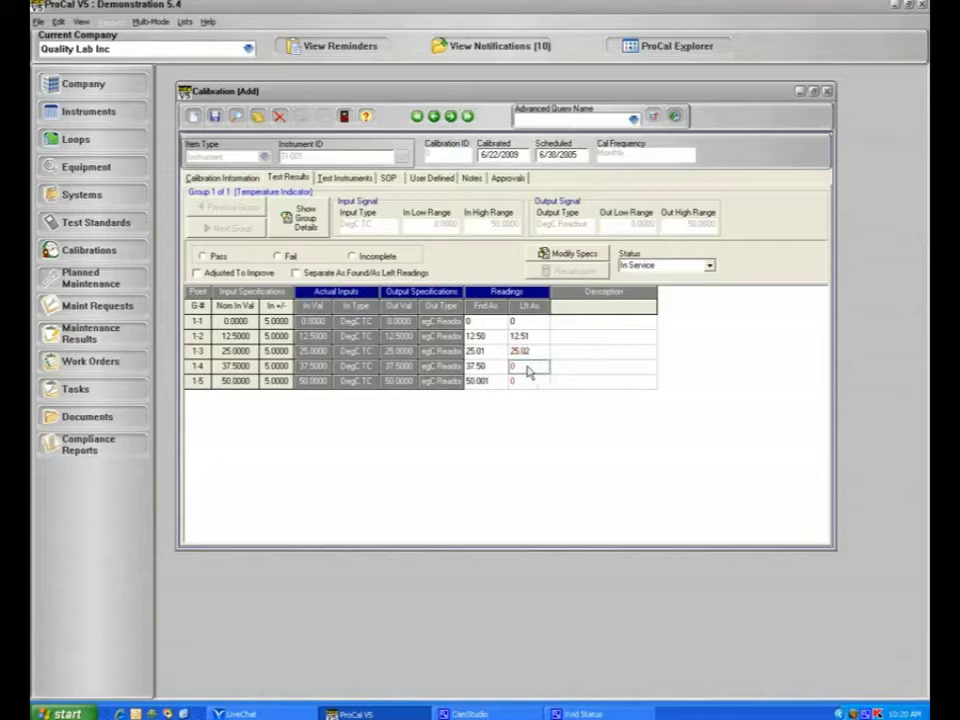
text(37.50)
click(518, 381)
text(50.001)
key(Tab)
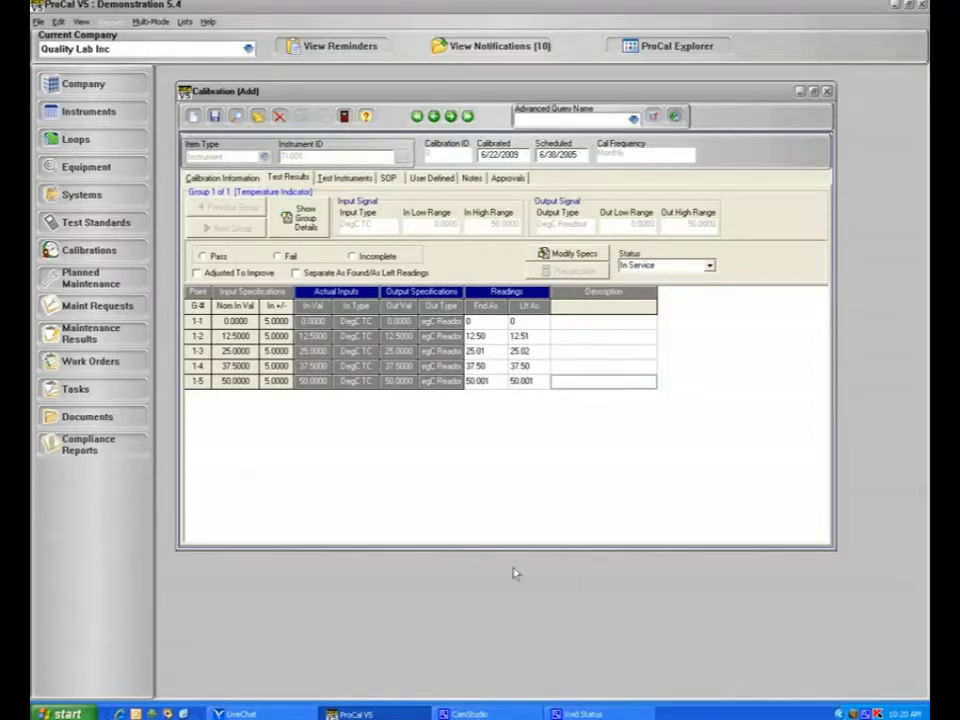
Step: Correct point 1-5's as-left reading from 50001 to 50.001
click(522, 381)
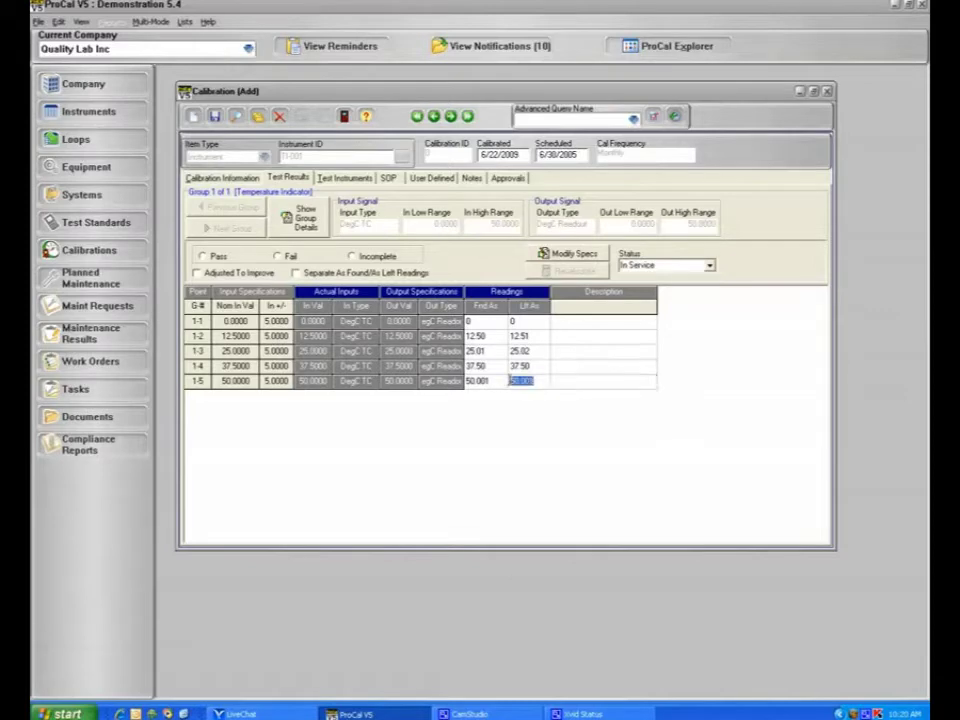
click(518, 381)
key(Tab)
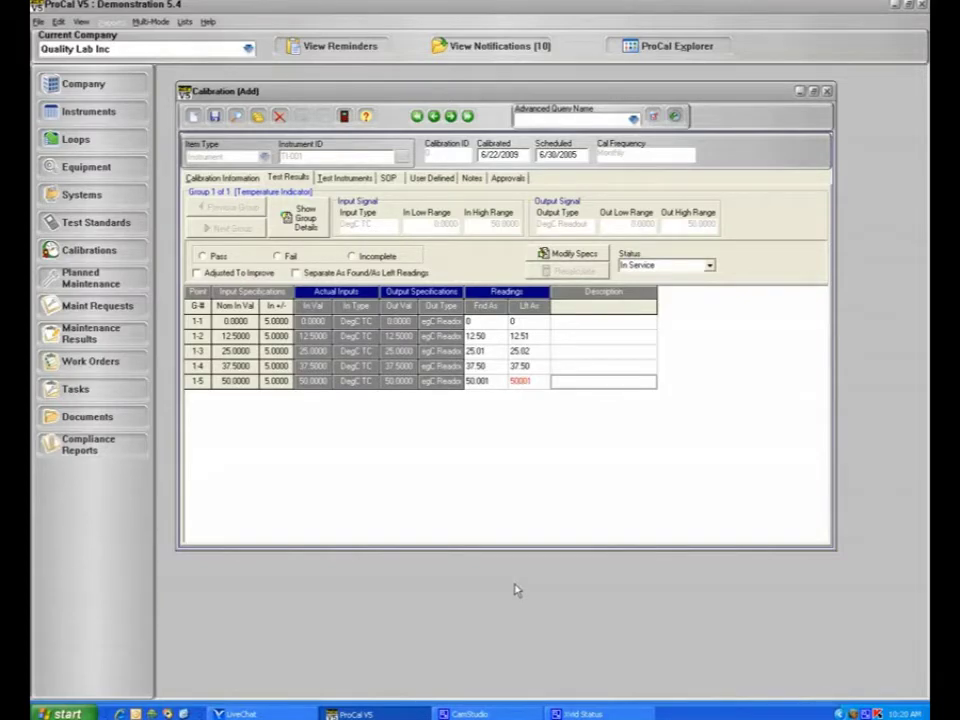
click(519, 381)
click(517, 381)
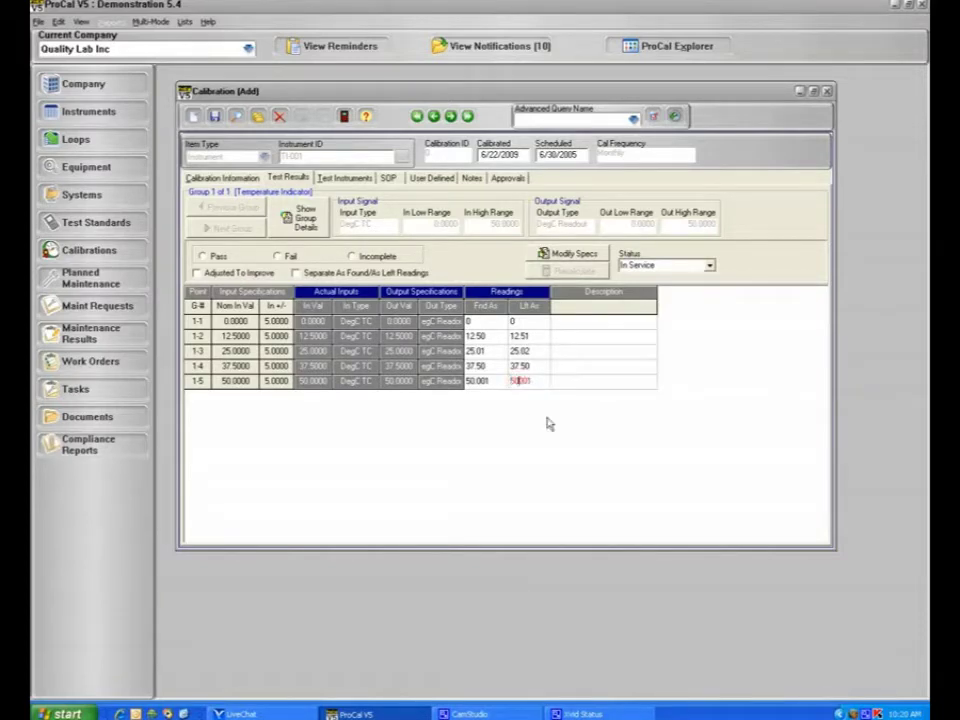
text(.)
key(Tab)
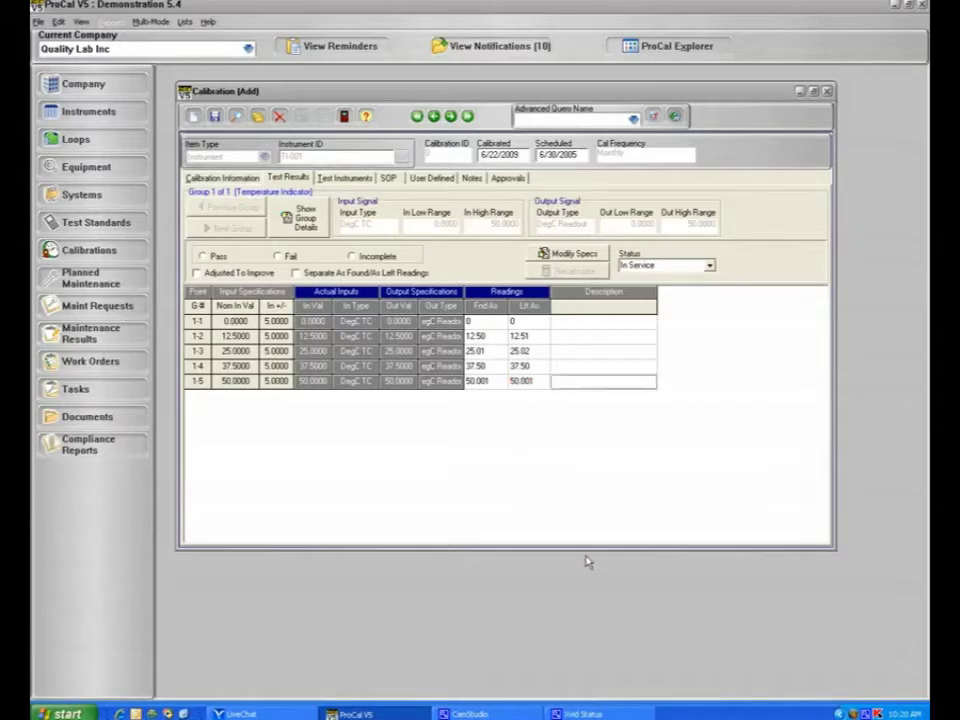
Step: Mark the calibration result as Pass and add FLUKE-87 to the test instruments used
click(216, 257)
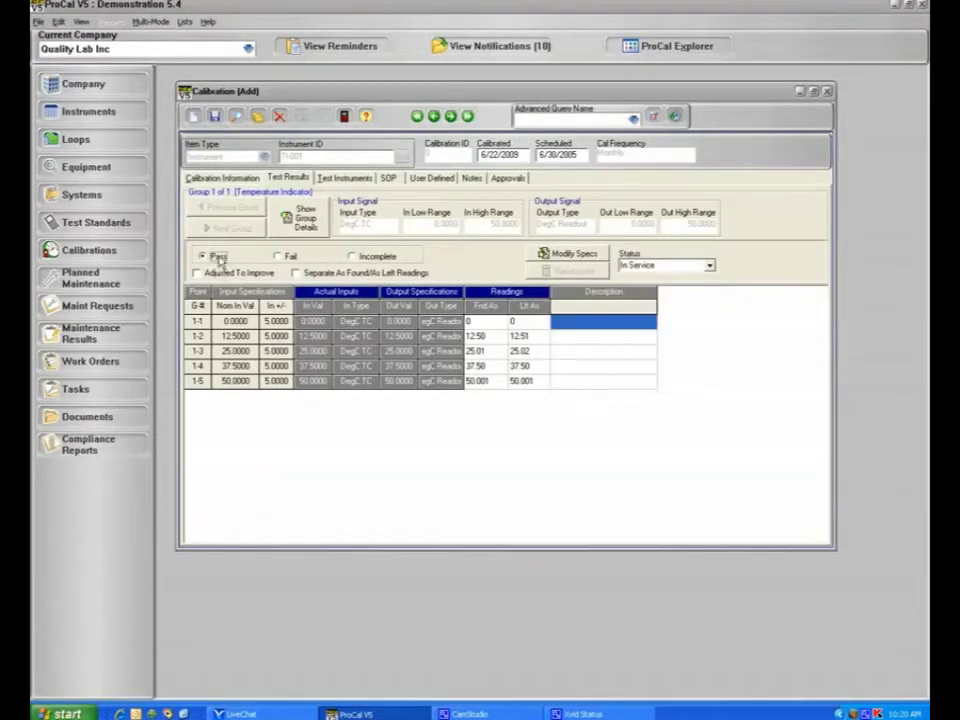
click(347, 179)
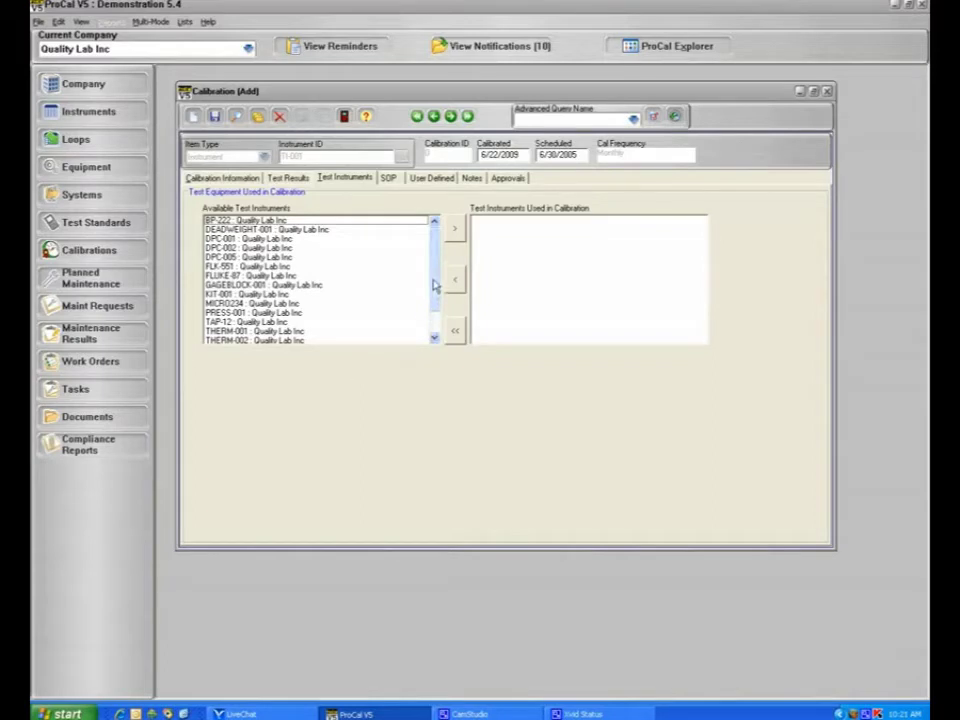
mouse_move(434, 285)
mouse_down()
mouse_move(434, 309)
mouse_move(431, 274)
mouse_up()
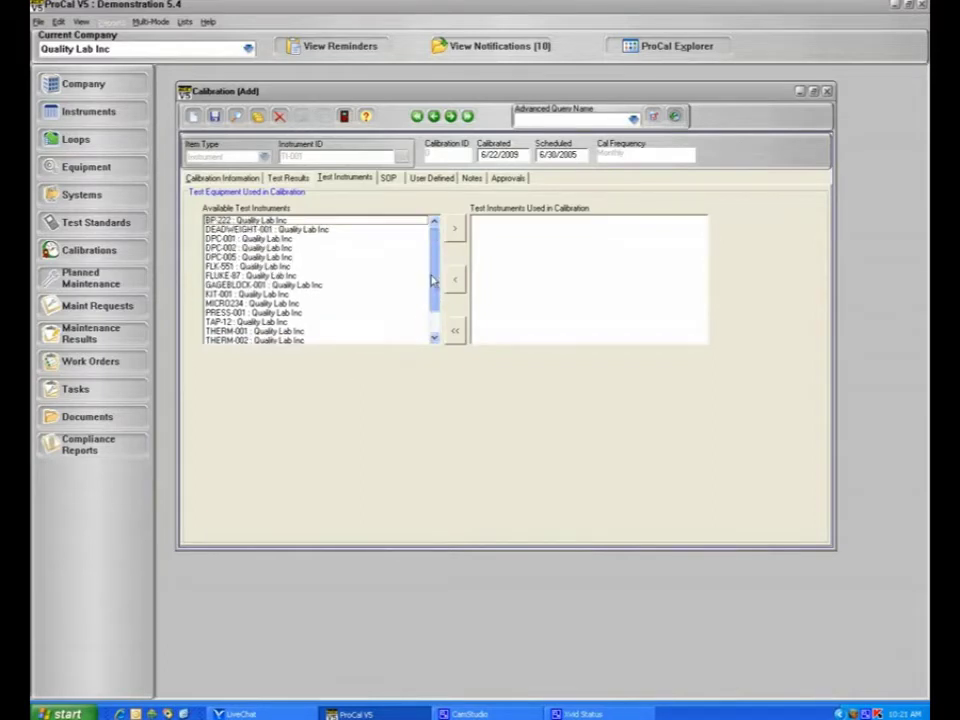
click(272, 275)
click(454, 228)
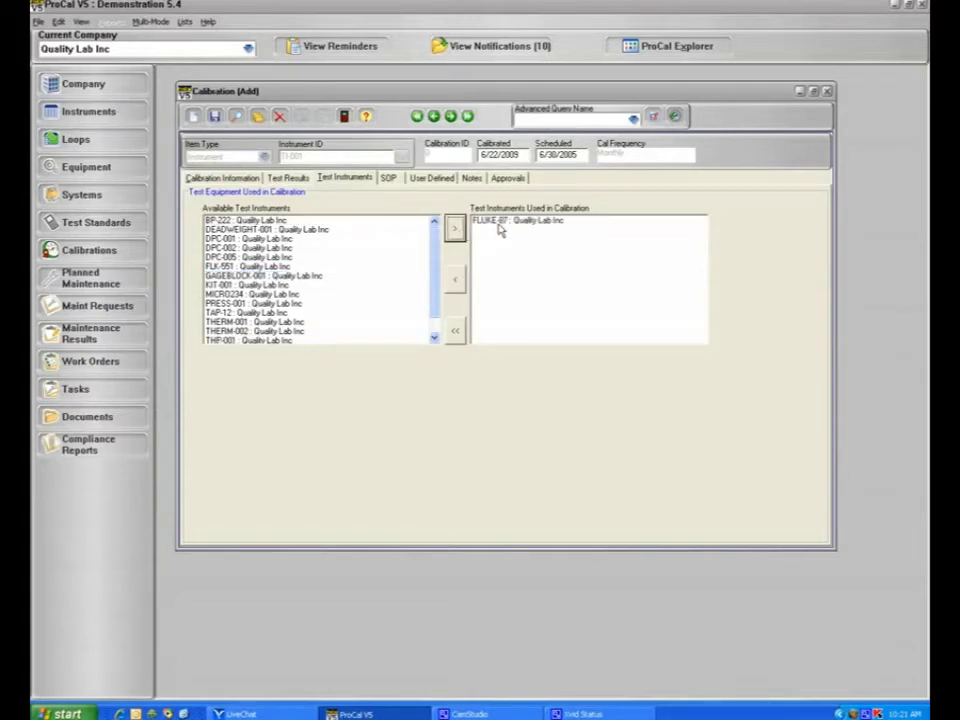
click(524, 229)
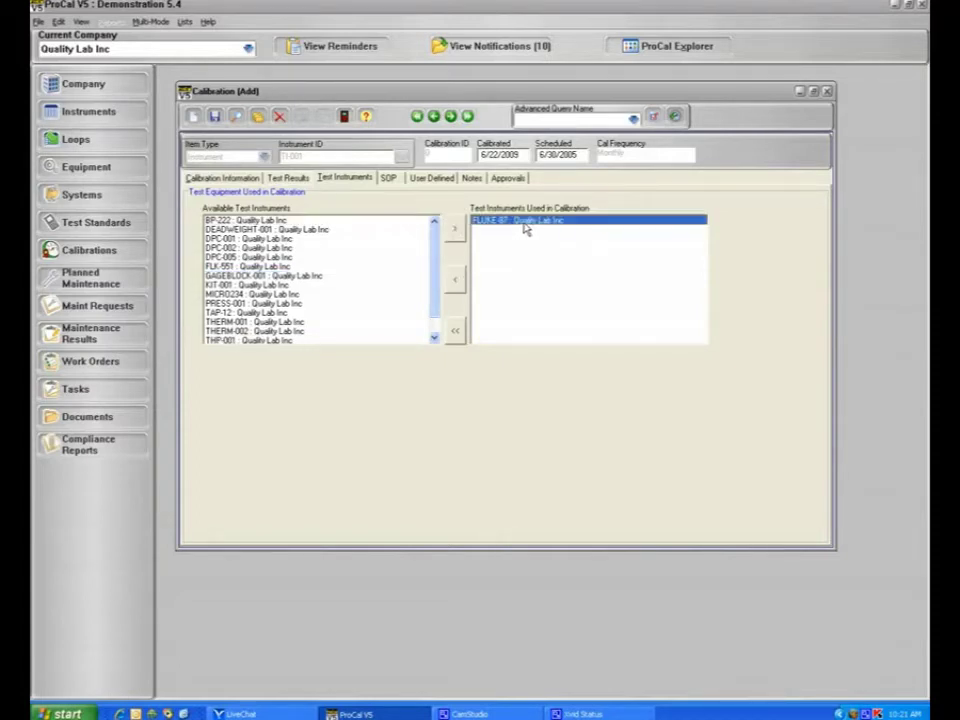
Step: Change the SOP to DOC-002 Complex Cal Procedure, revision 1, displaying its procedure text
click(389, 178)
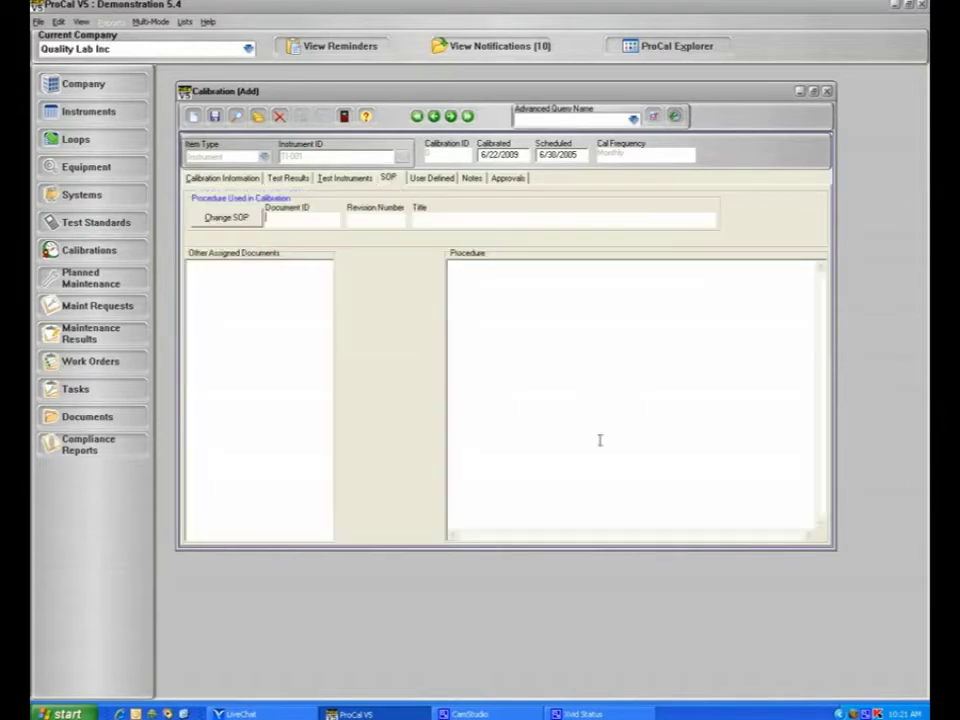
drag(835, 547, 868, 680)
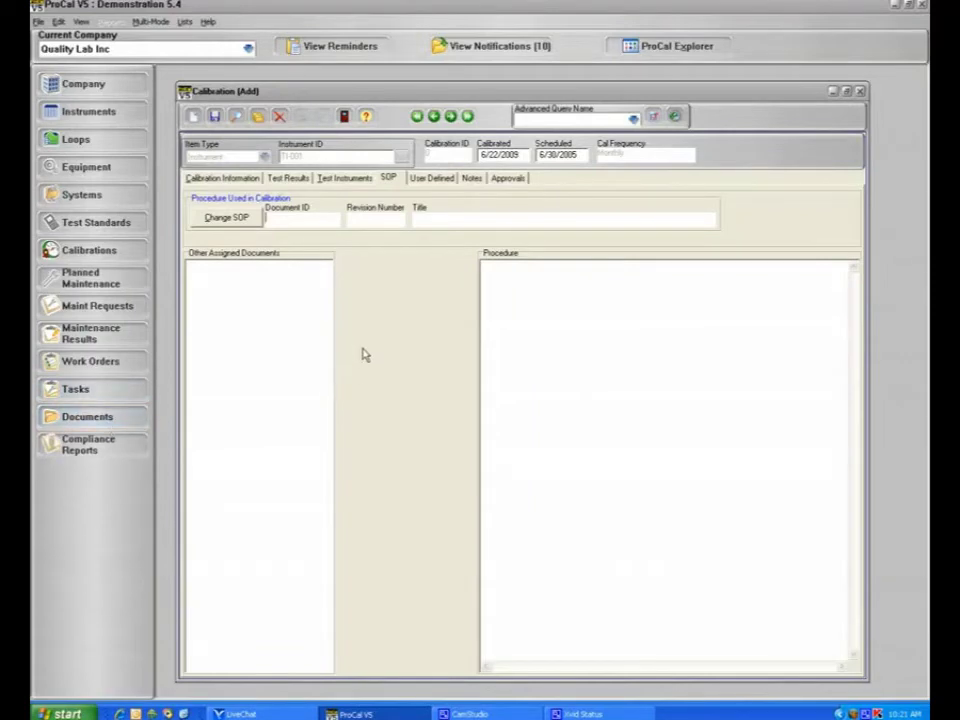
click(249, 219)
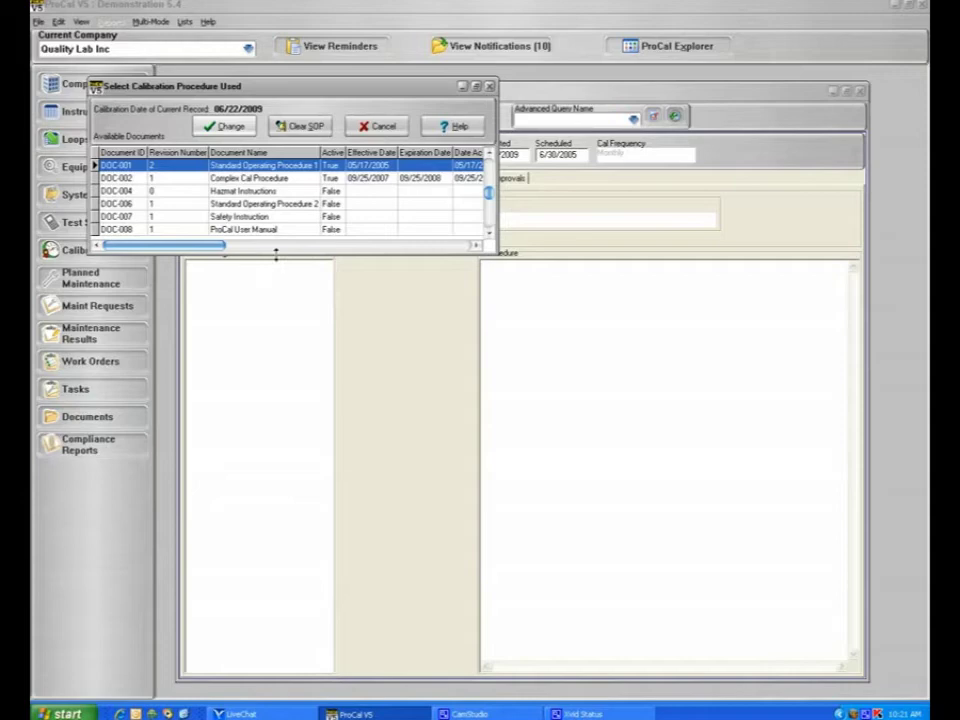
click(257, 179)
double_click(258, 180)
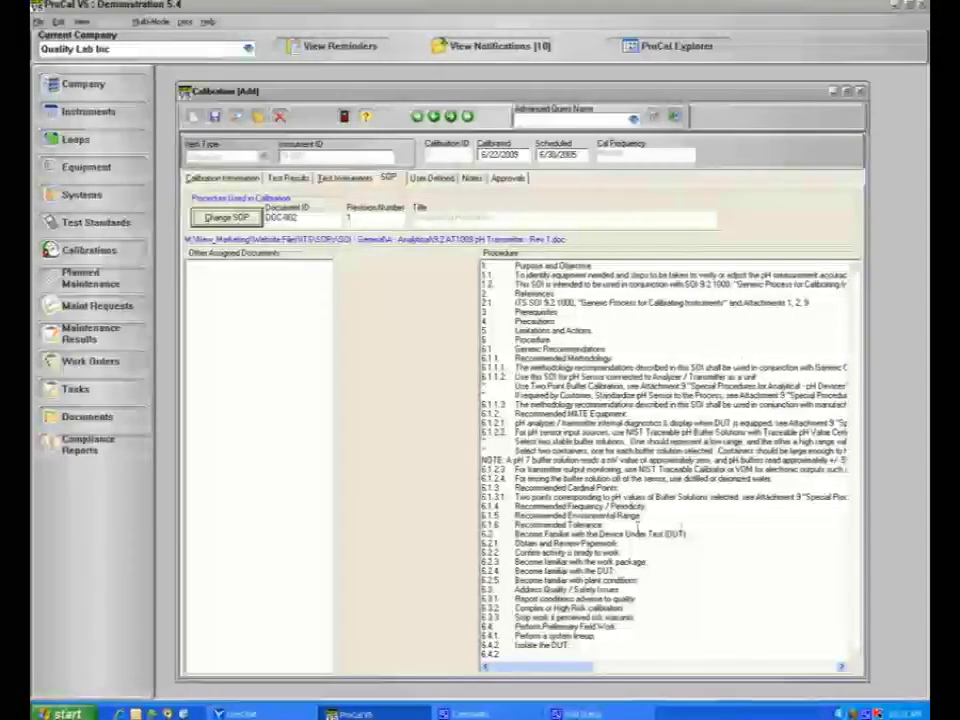
Step: Review the User Defined fields, checking the Calibration Type list and certificate options without changes
click(432, 178)
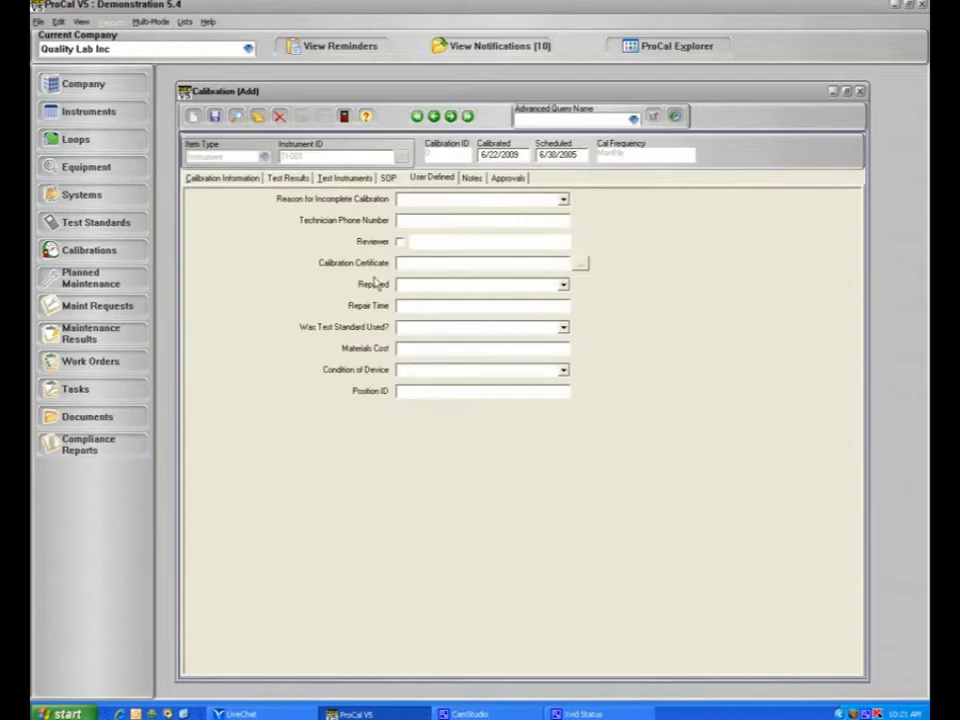
click(240, 179)
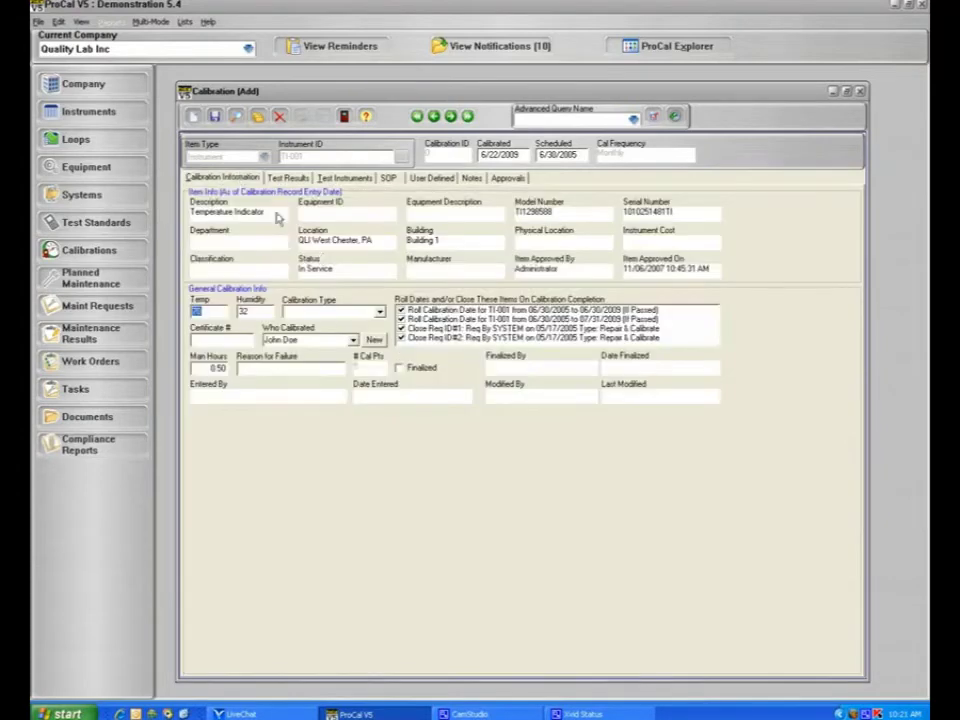
click(379, 312)
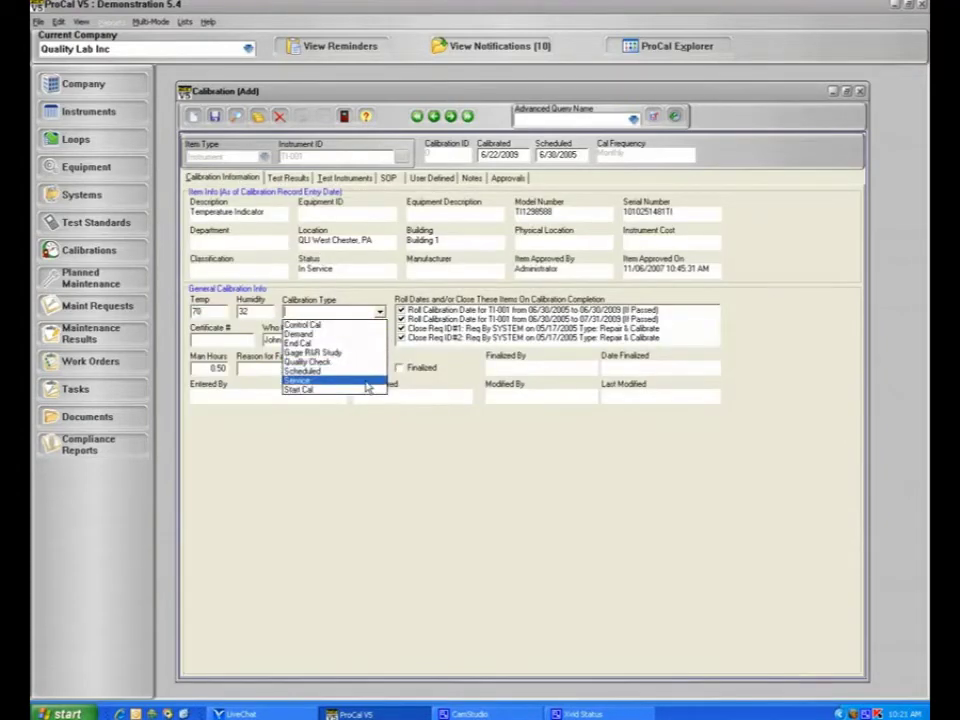
click(390, 329)
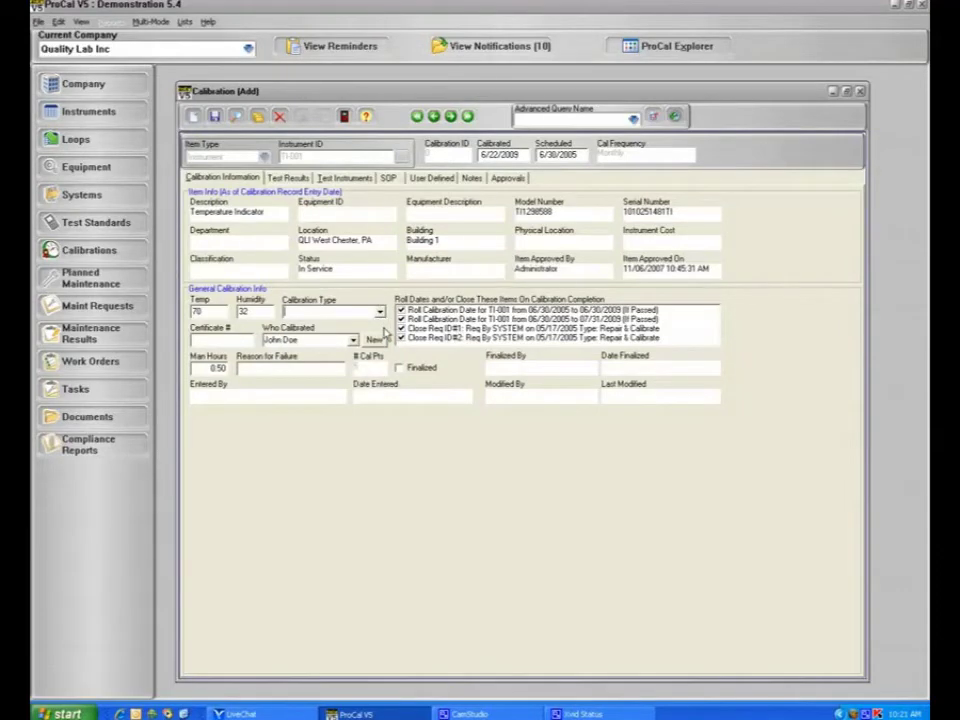
click(431, 177)
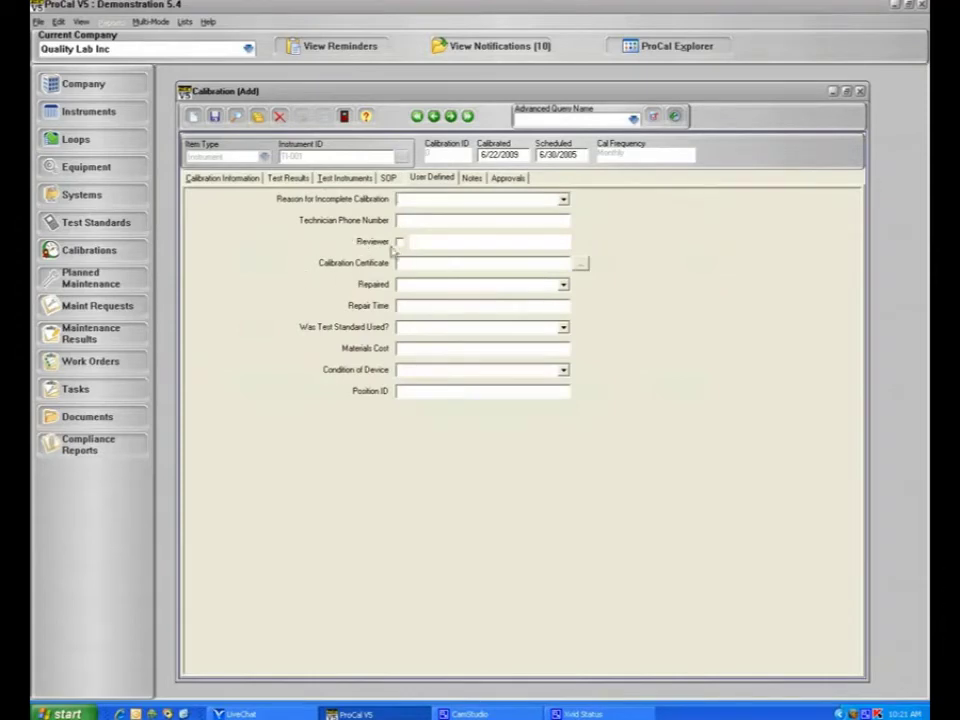
click(580, 264)
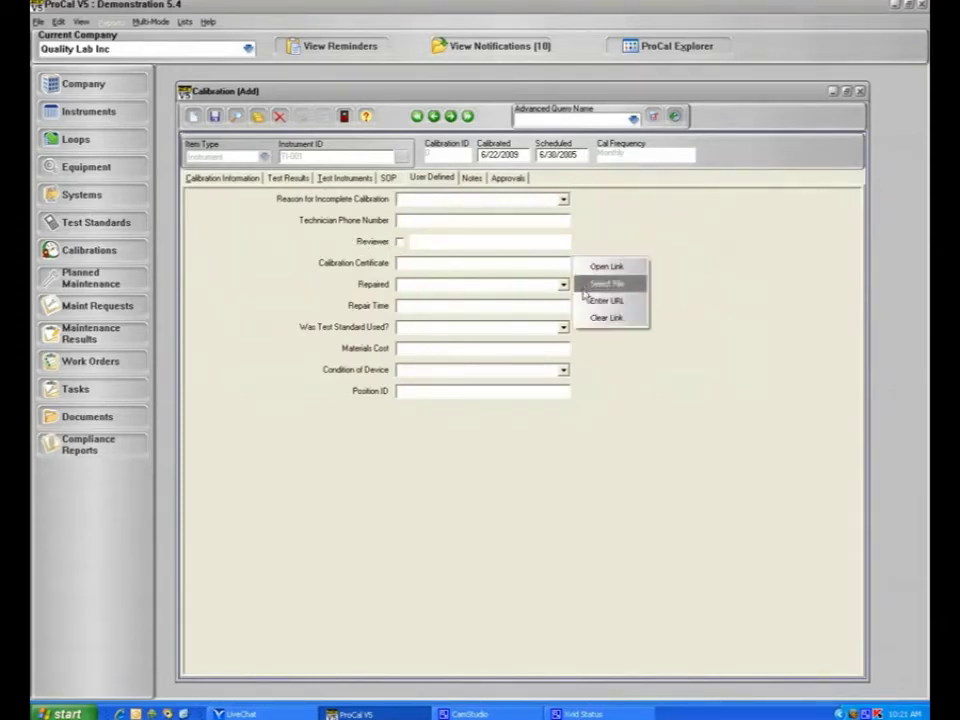
click(619, 235)
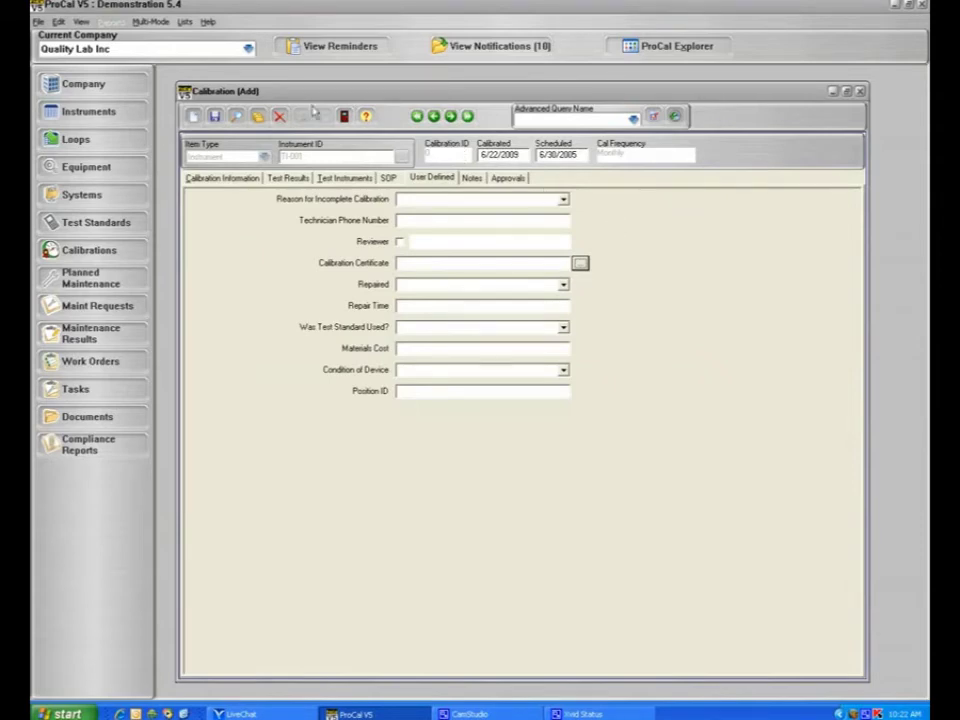
Step: Save the record, accepting the warning that FLUKE-87 is not currently approved
click(214, 116)
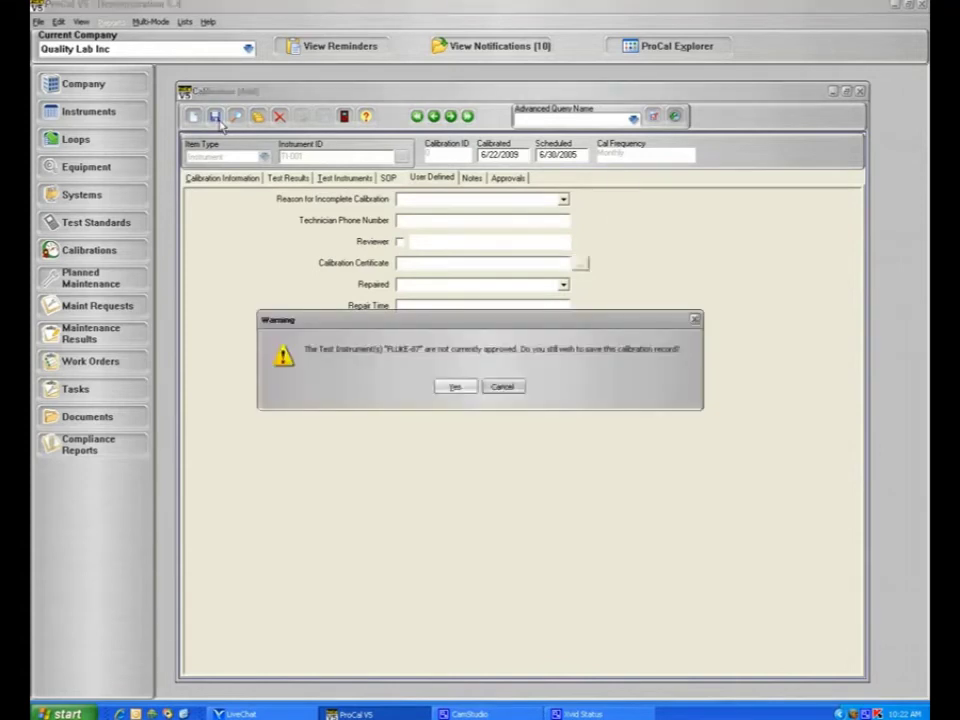
click(451, 389)
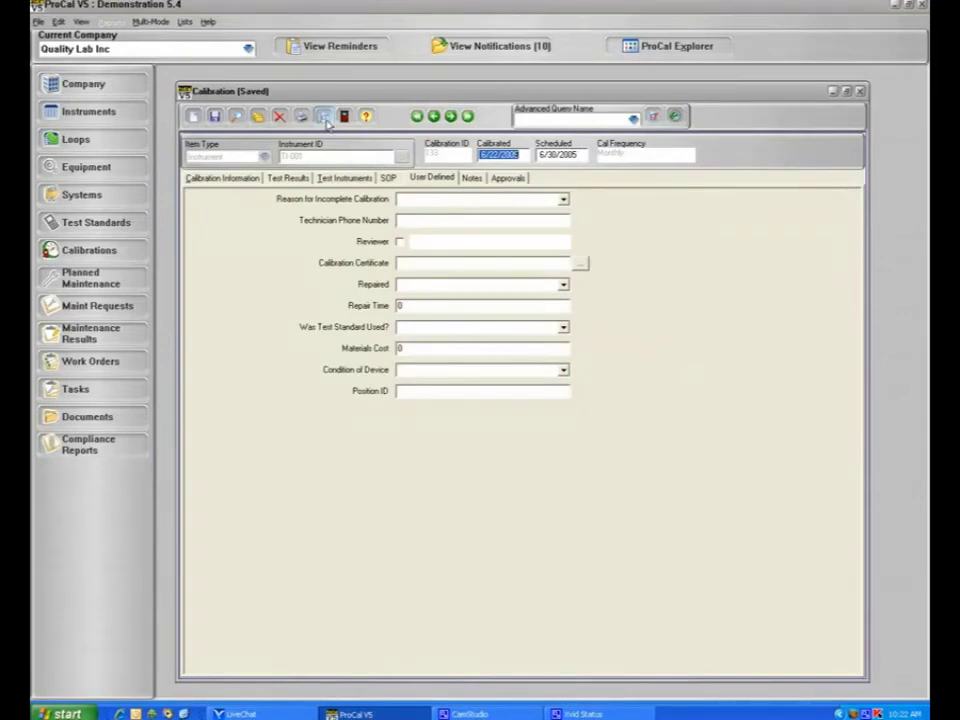
click(326, 118)
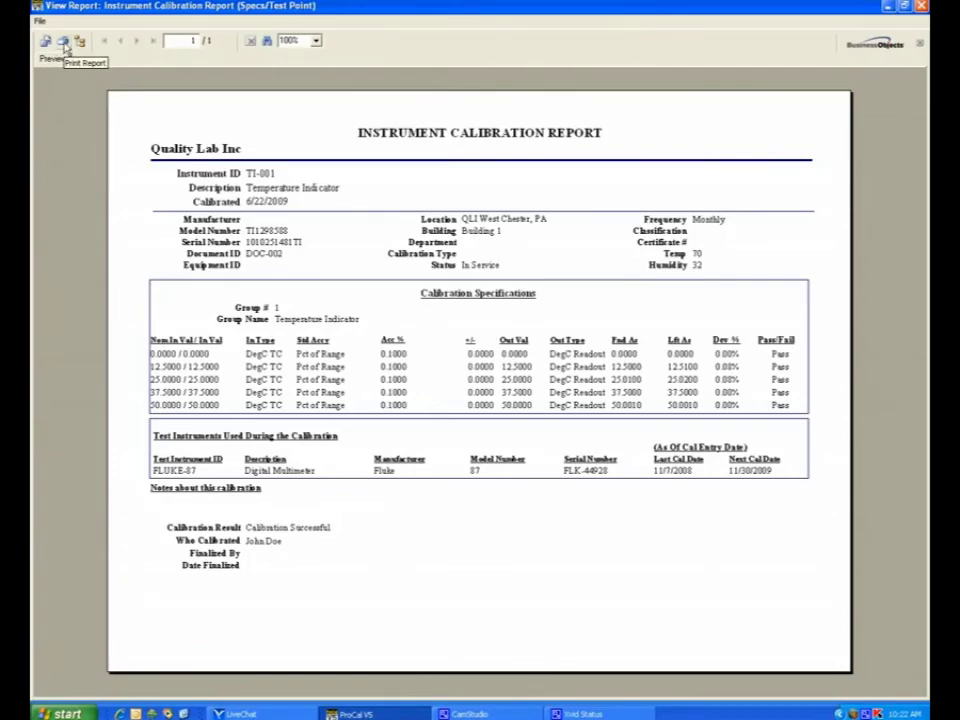
click(45, 41)
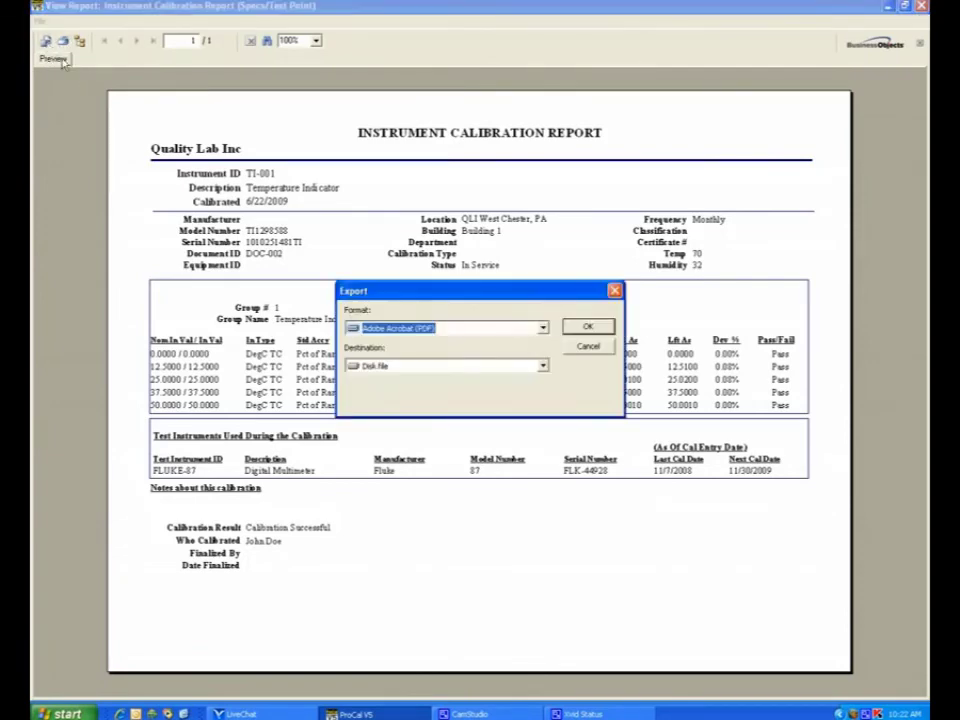
click(542, 330)
mouse_move(543, 358)
mouse_down()
mouse_move(543, 420)
mouse_move(543, 350)
mouse_up()
click(400, 344)
click(588, 346)
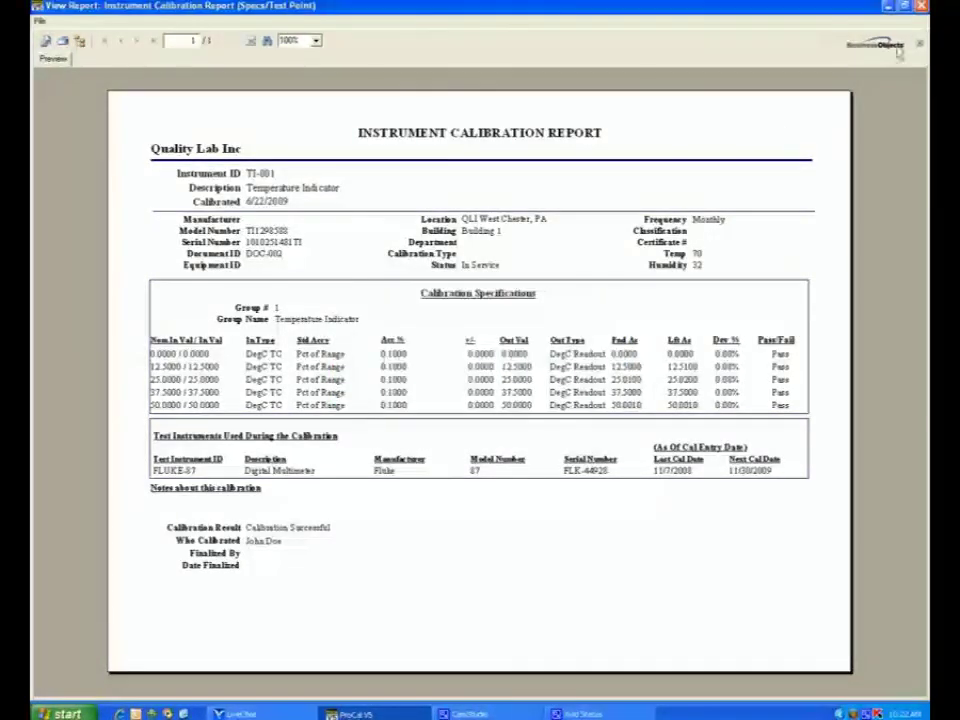
click(921, 6)
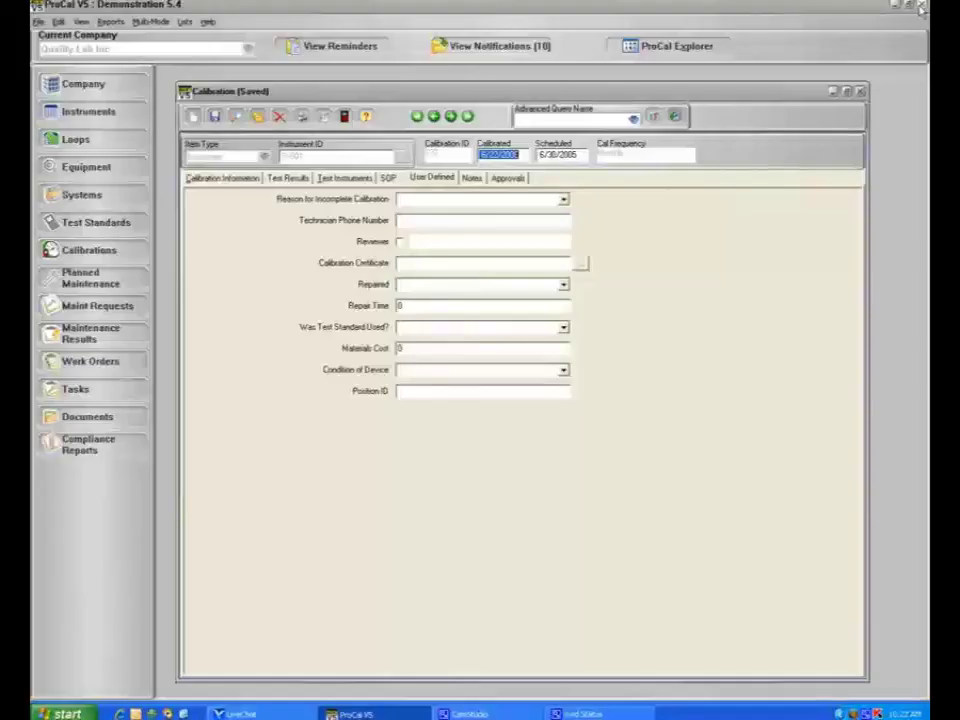
Step: Show TI-001's Calibration Information tab in a smaller window, glancing at the Multi-Mode menu without changes
click(214, 180)
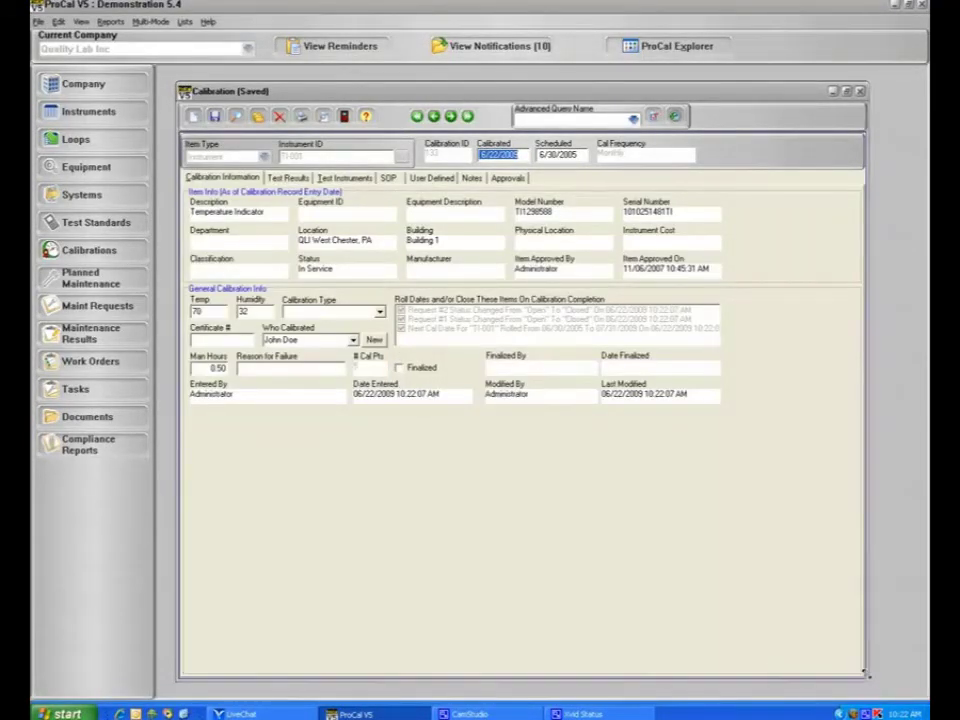
drag(870, 688, 824, 506)
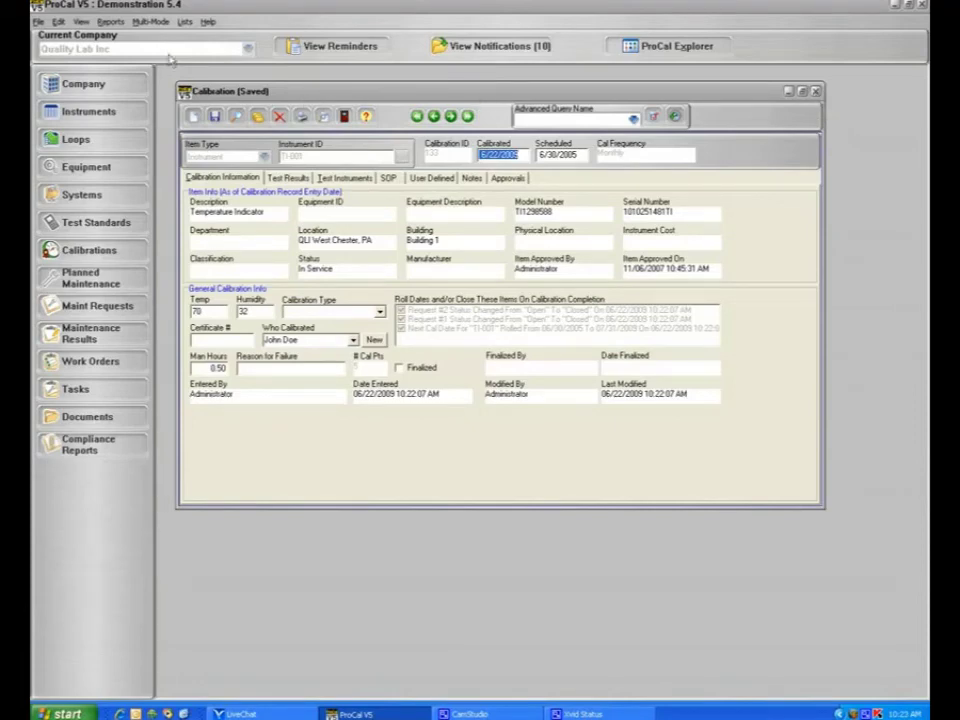
click(145, 22)
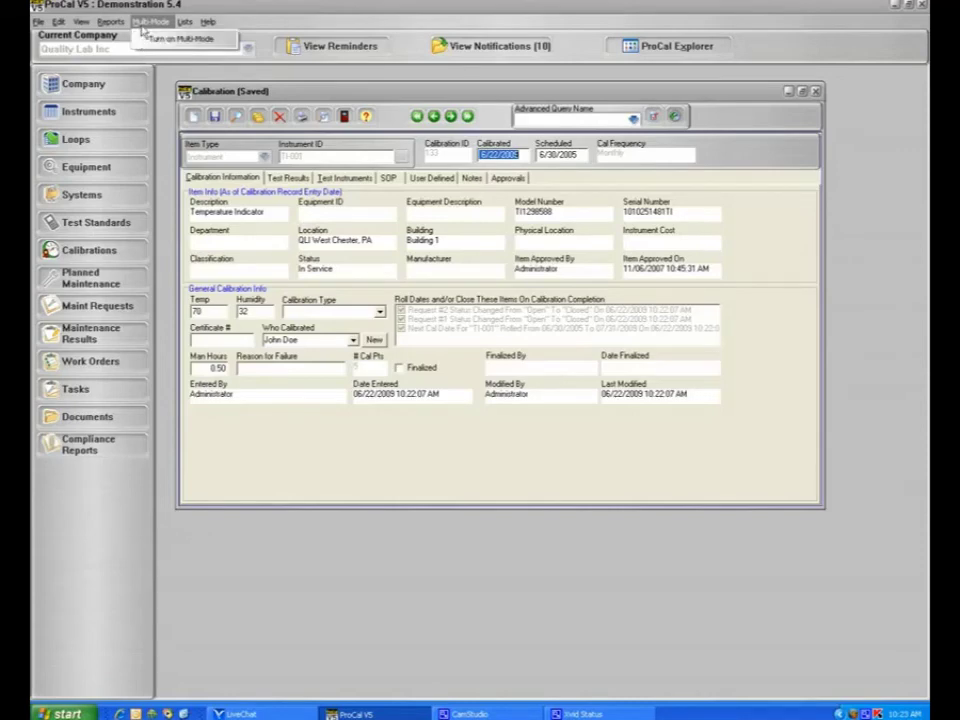
click(112, 18)
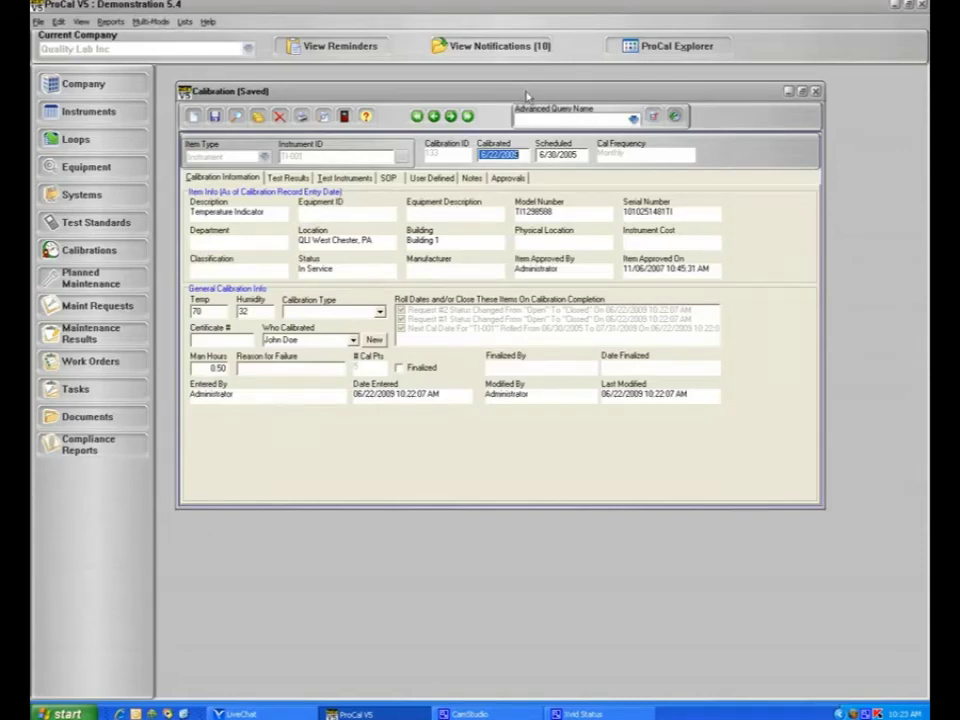